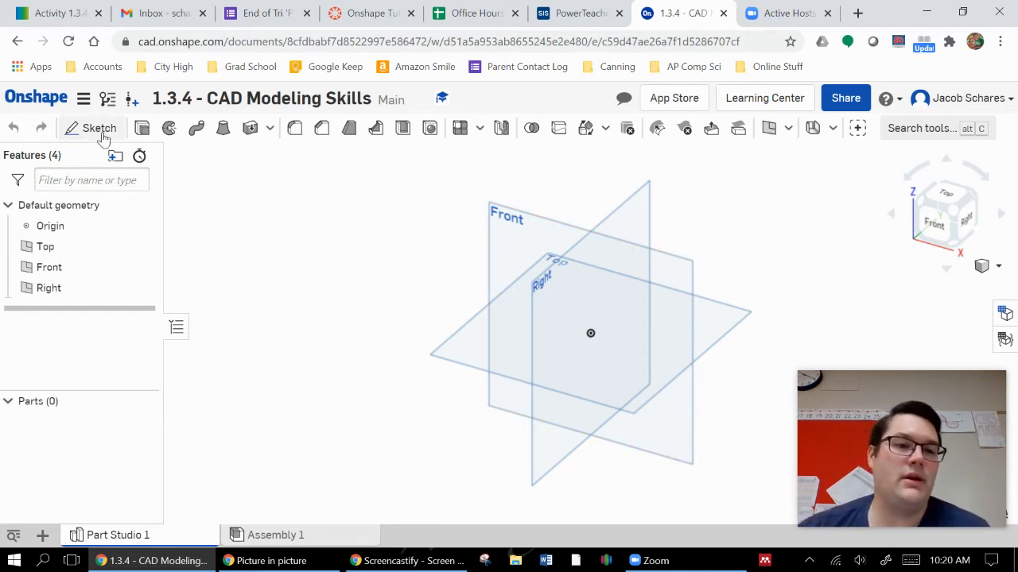
# - Start a sketch on the Front plane and face the plane straight on, moving the sketch dialog clear of the drawing area
pyautogui.hotkey('shift', 's')
pyautogui.click(504, 219)
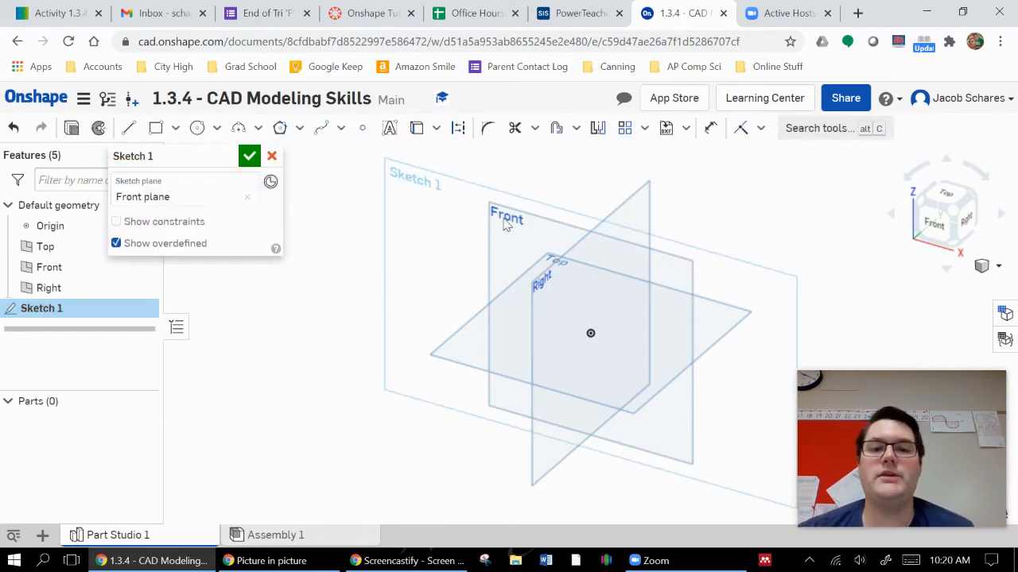
pyautogui.click(939, 231)
pyautogui.moveTo(864, 249); pyautogui.dragTo(711, 239, button='right')
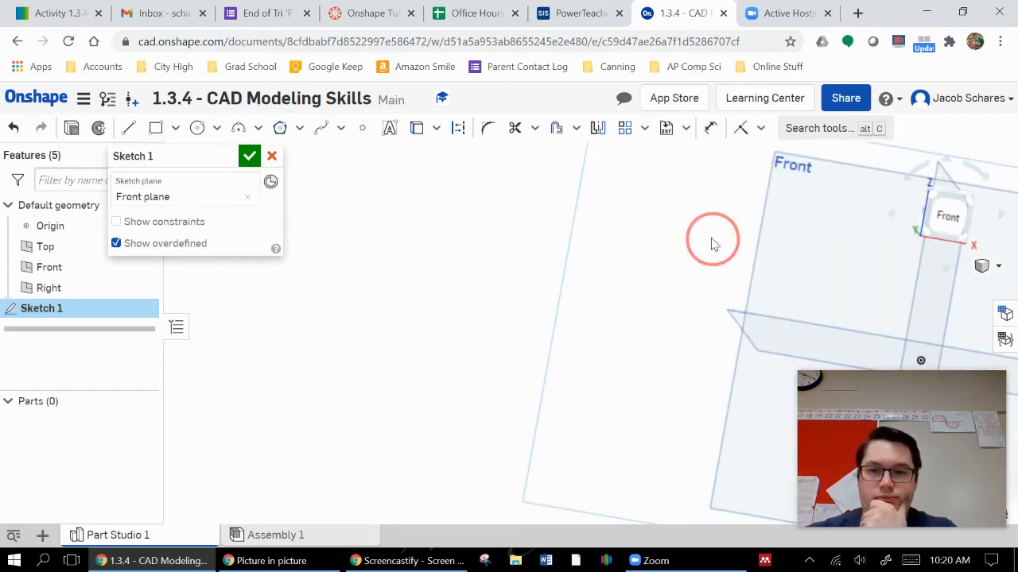
pyautogui.click(950, 222)
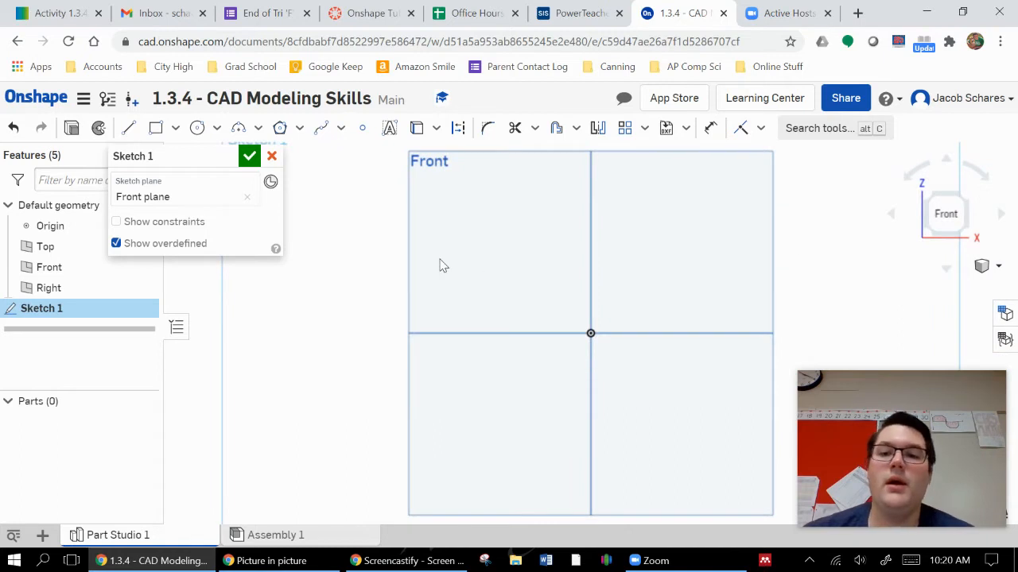
pyautogui.moveTo(206, 157)
pyautogui.mouseDown()
pyautogui.moveTo(154, 159)
pyautogui.moveTo(71, 186)
pyautogui.mouseUp()
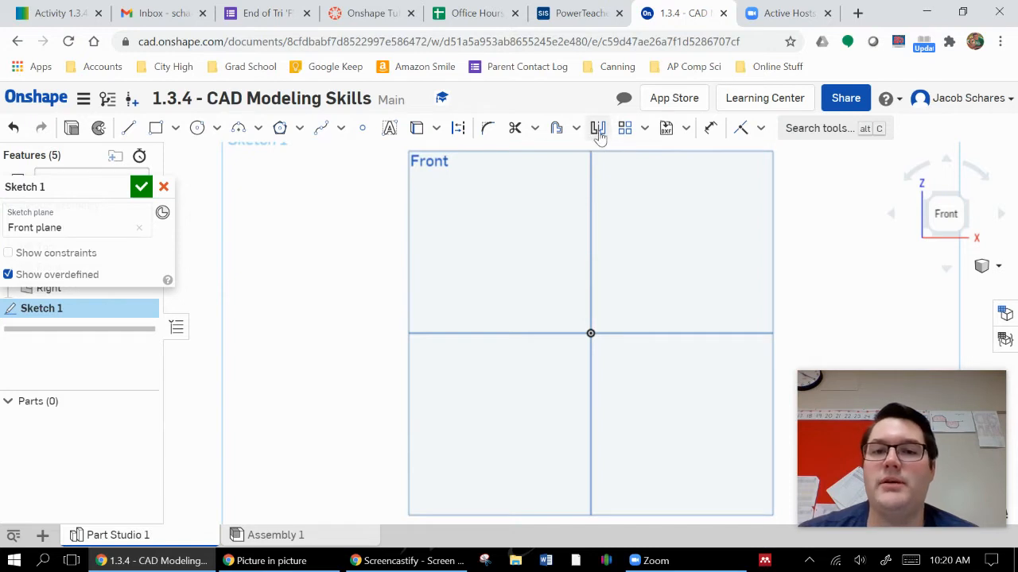
pyautogui.click(644, 128)
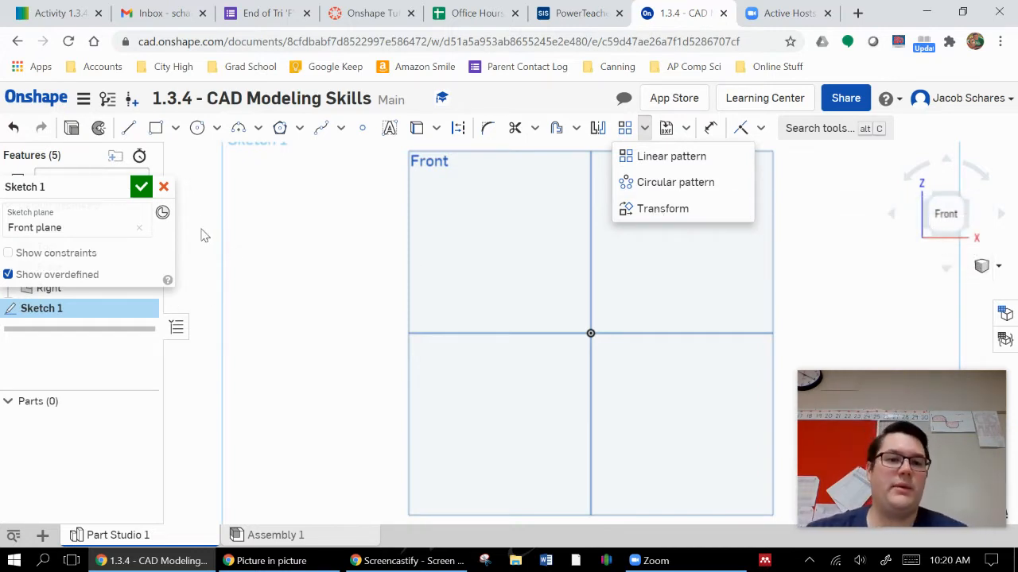
pyautogui.click(288, 235)
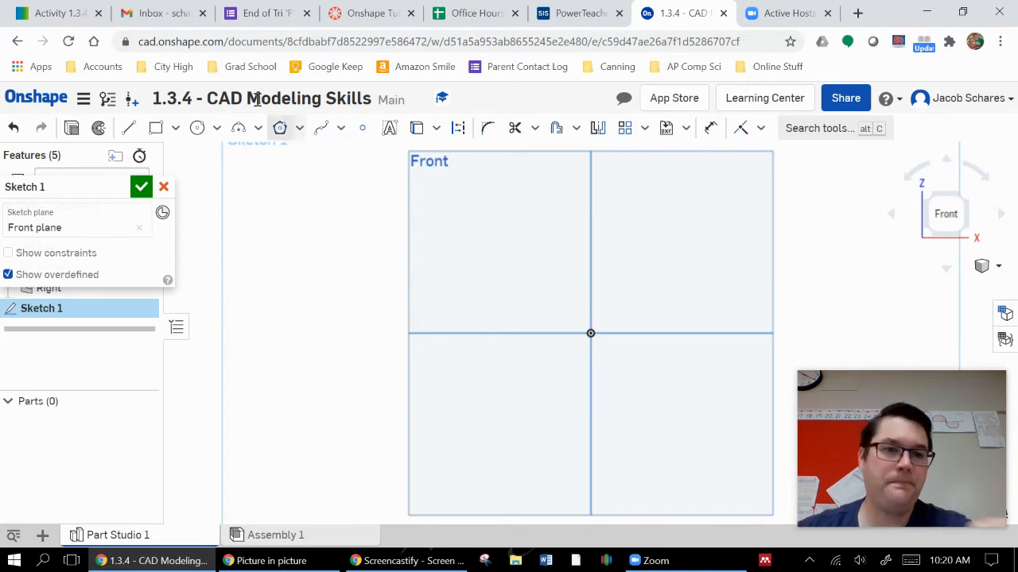
# - Sketch the right half of a tree trunk from the origin, about 0.55 tall, with a lowest branch edge about 1.55 long extending outward
pyautogui.click(128, 128)
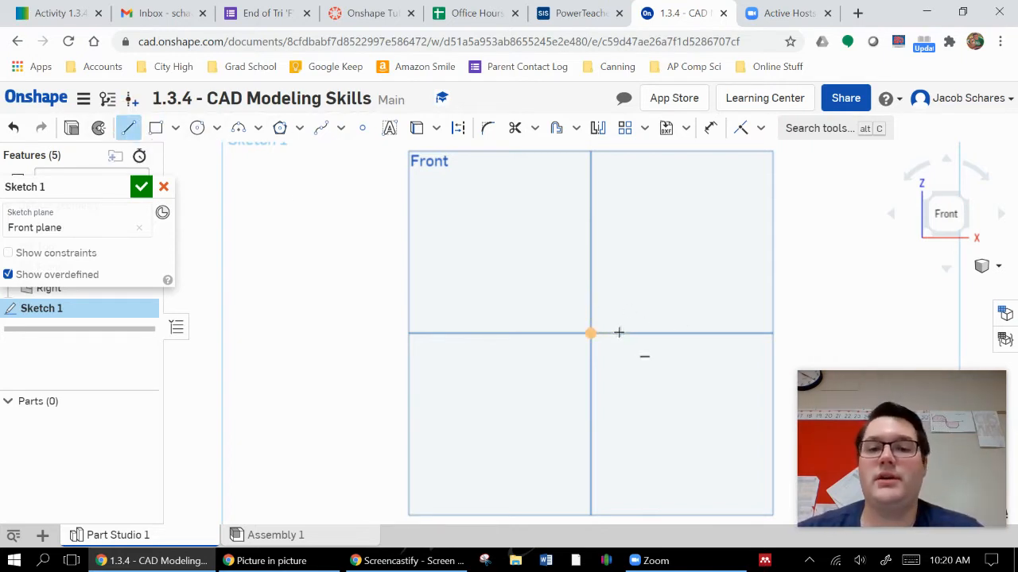
pyautogui.click(590, 333)
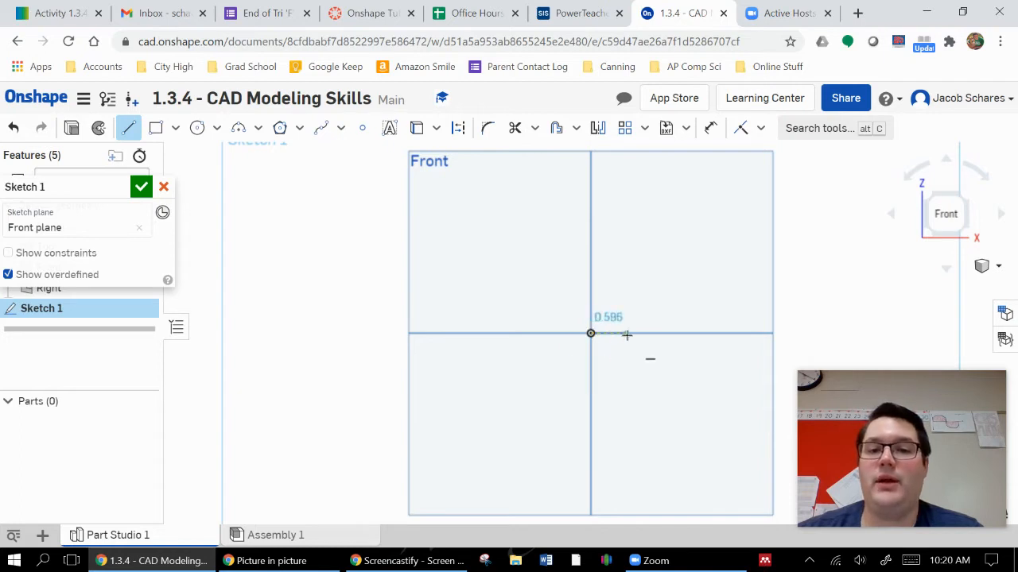
pyautogui.click(627, 334)
pyautogui.click(627, 299)
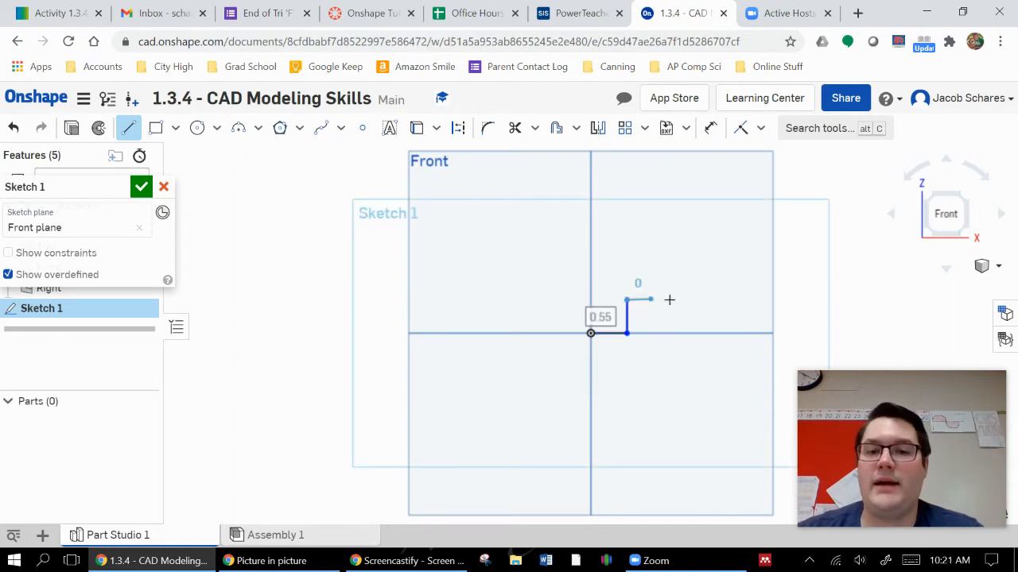
pyautogui.click(720, 299)
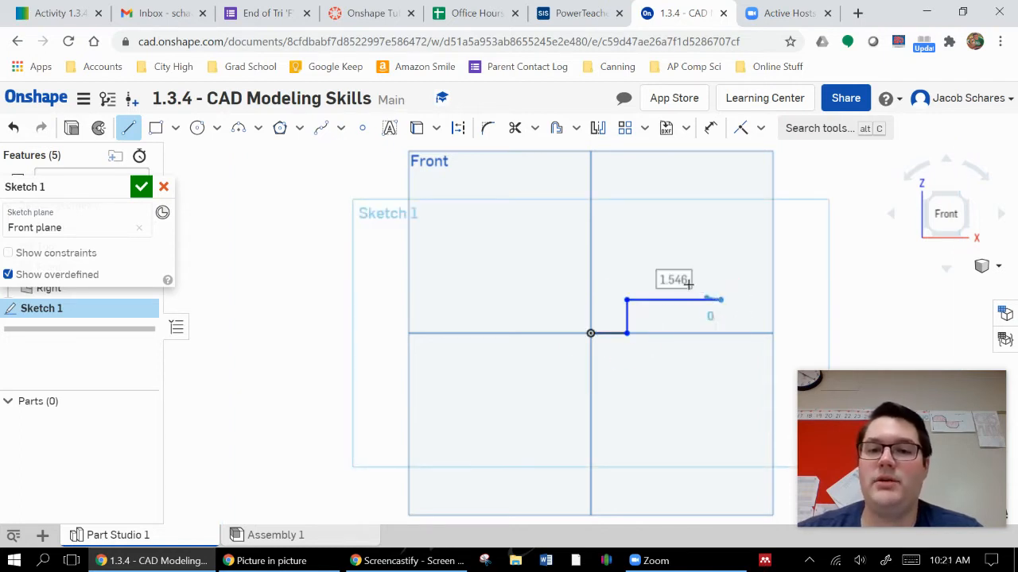
# - Continue the line as tapering zigzag branches with undersides about 0.75, 0.71 and 0.88 long, ending at a peak directly above the origin
pyautogui.click(651, 270)
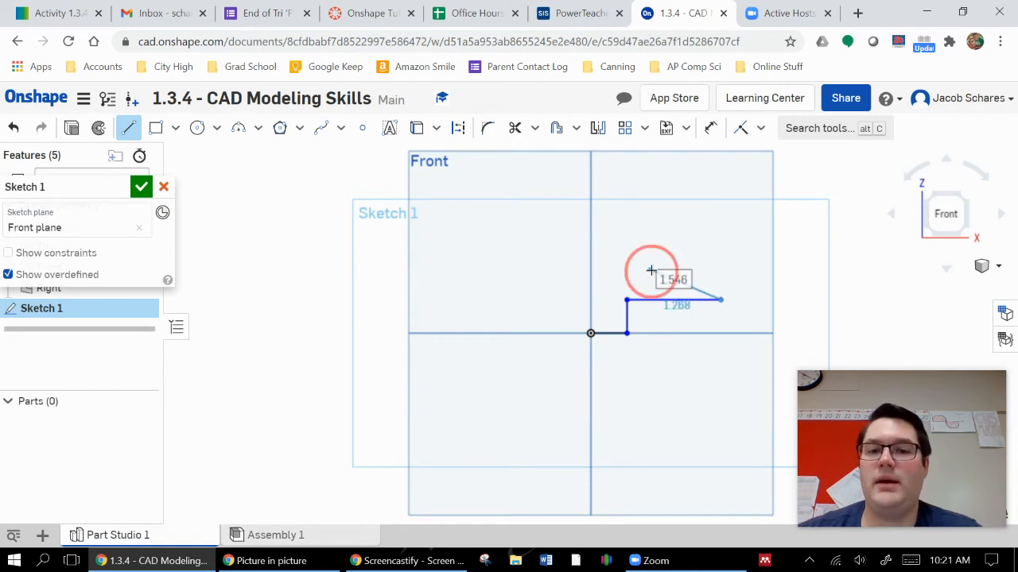
pyautogui.click(695, 270)
pyautogui.click(630, 236)
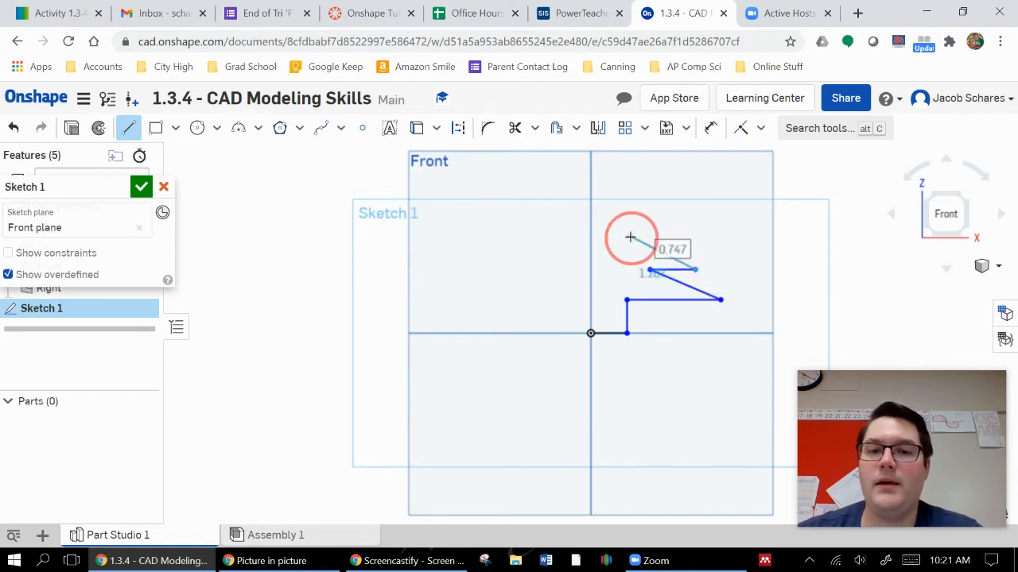
pyautogui.click(672, 236)
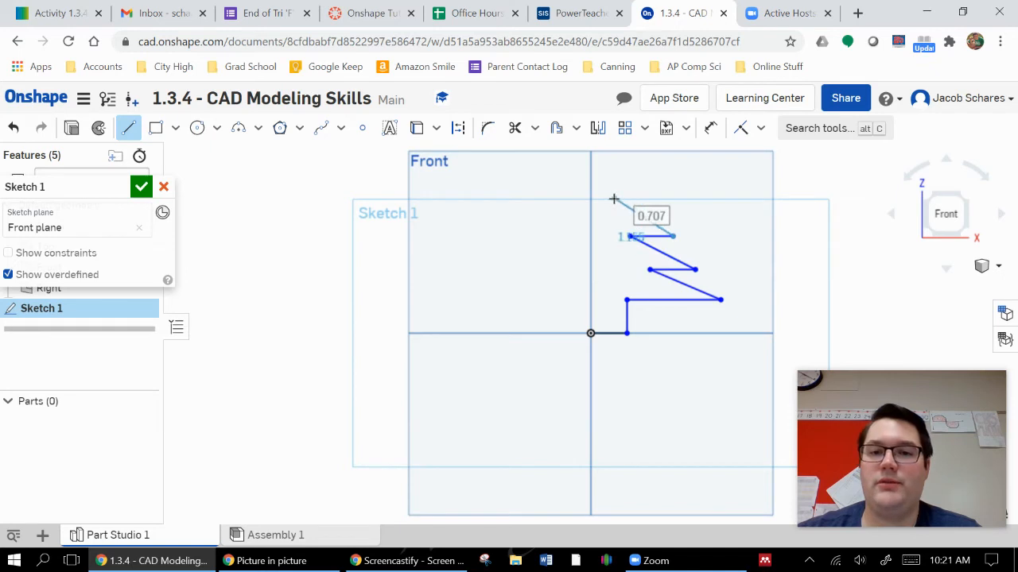
pyautogui.click(614, 198)
pyautogui.click(668, 198)
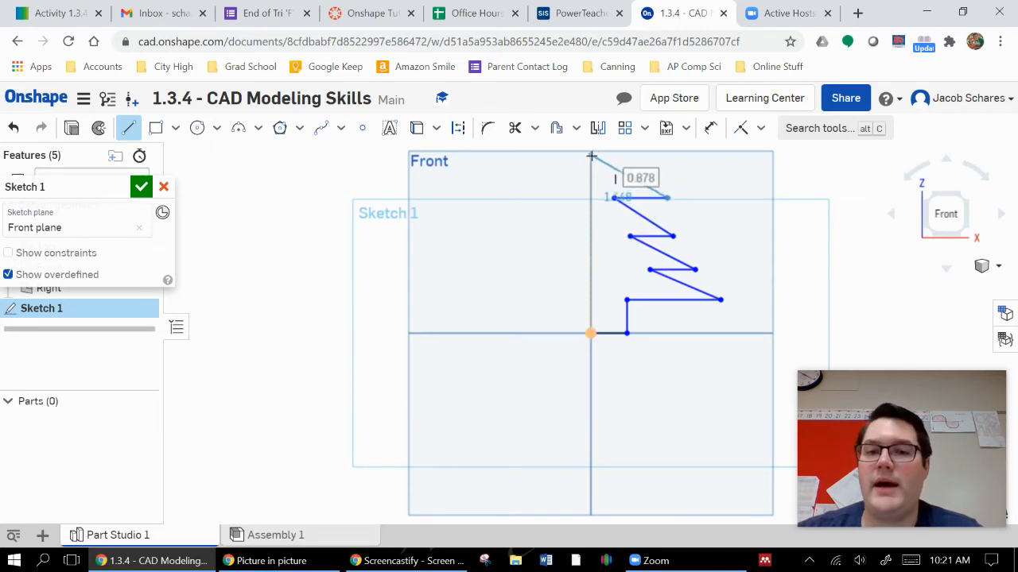
pyautogui.click(591, 156)
pyautogui.press('Escape')
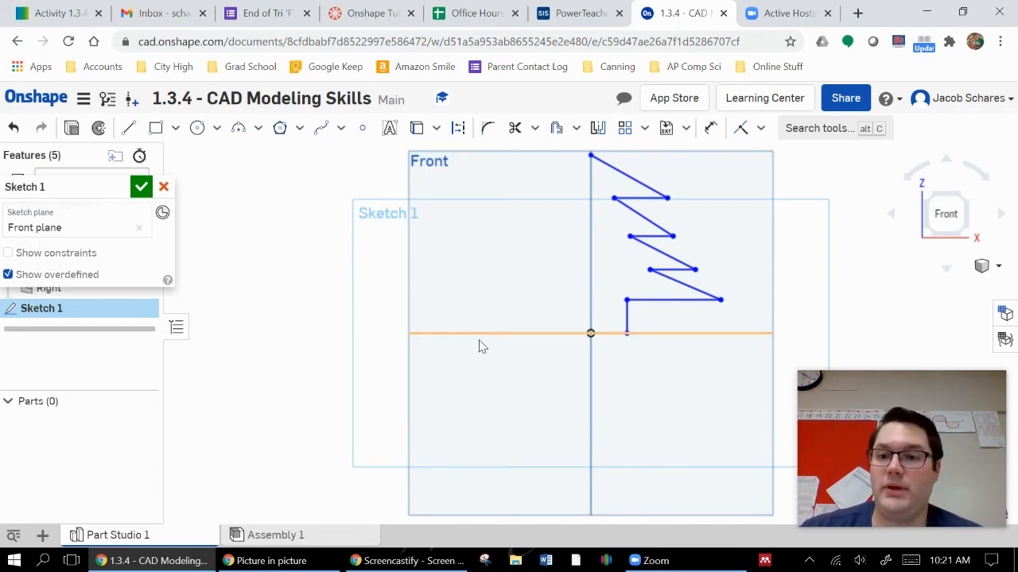
# - Mirror the whole half-tree outline across the vertical Right plane line through the origin
pyautogui.click(598, 130)
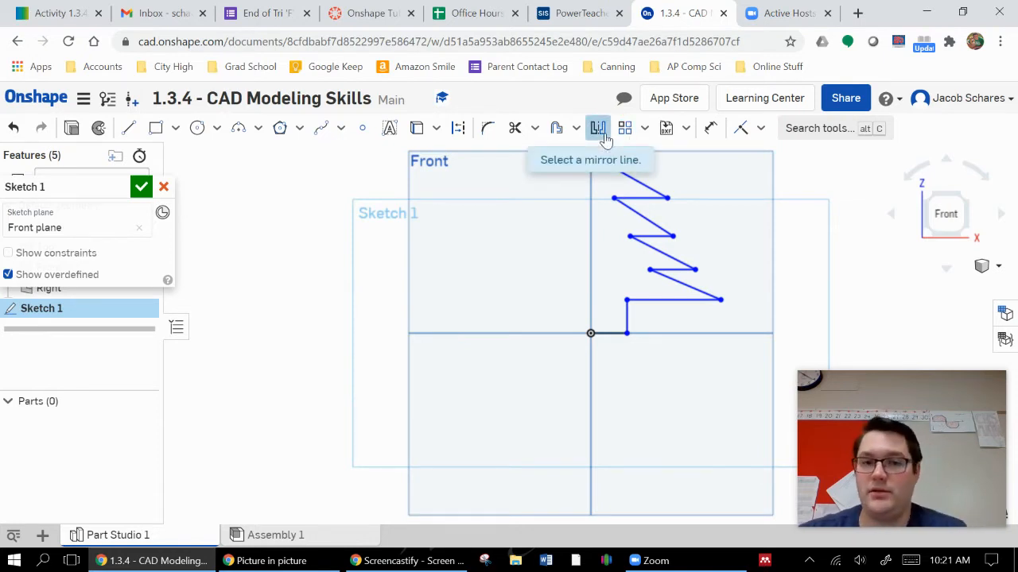
pyautogui.click(591, 227)
pyautogui.scroll(2, 720, 224)
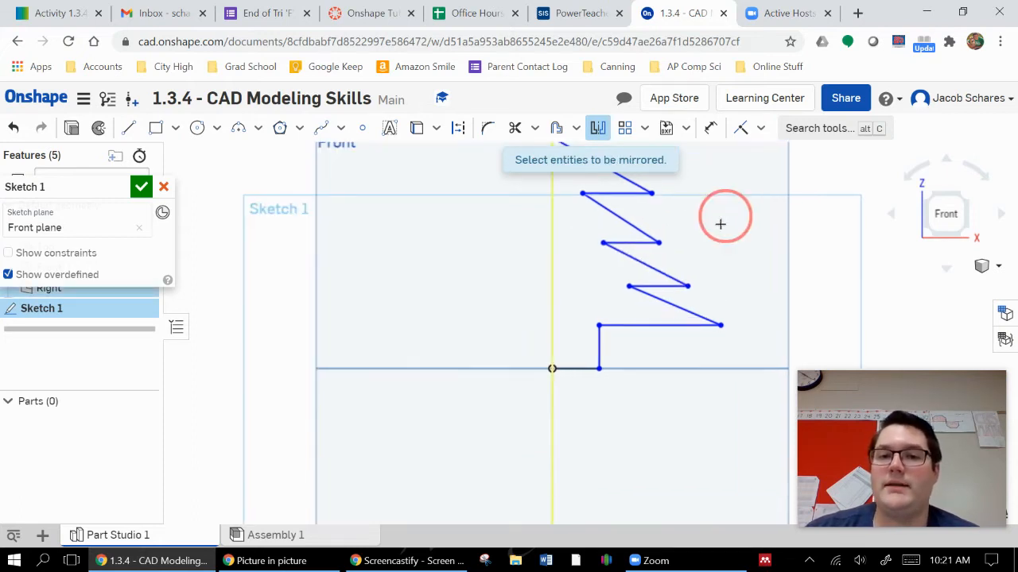
pyautogui.moveTo(721, 224); pyautogui.dragTo(671, 295, button='middle')
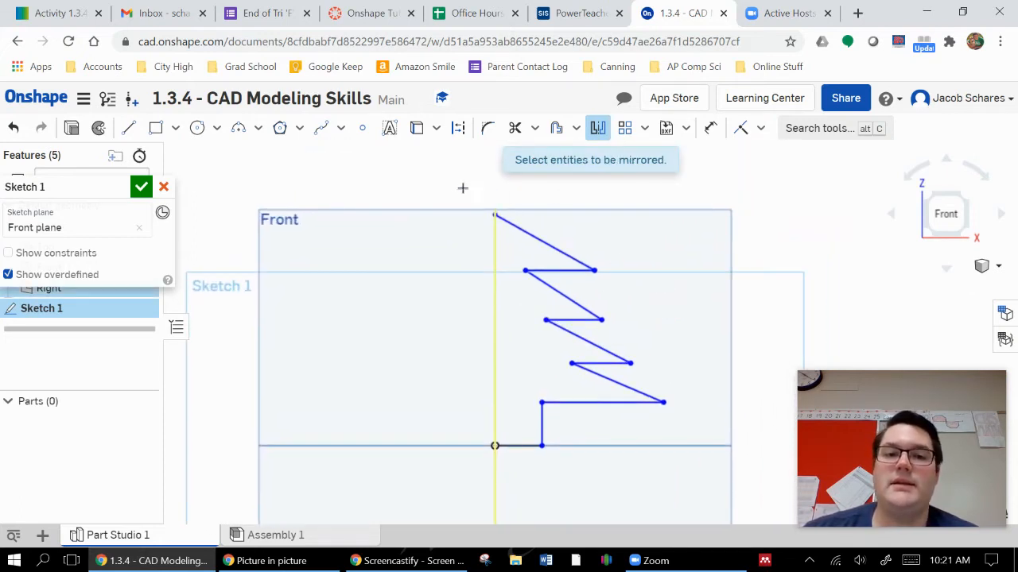
pyautogui.moveTo(462, 187); pyautogui.dragTo(696, 465)
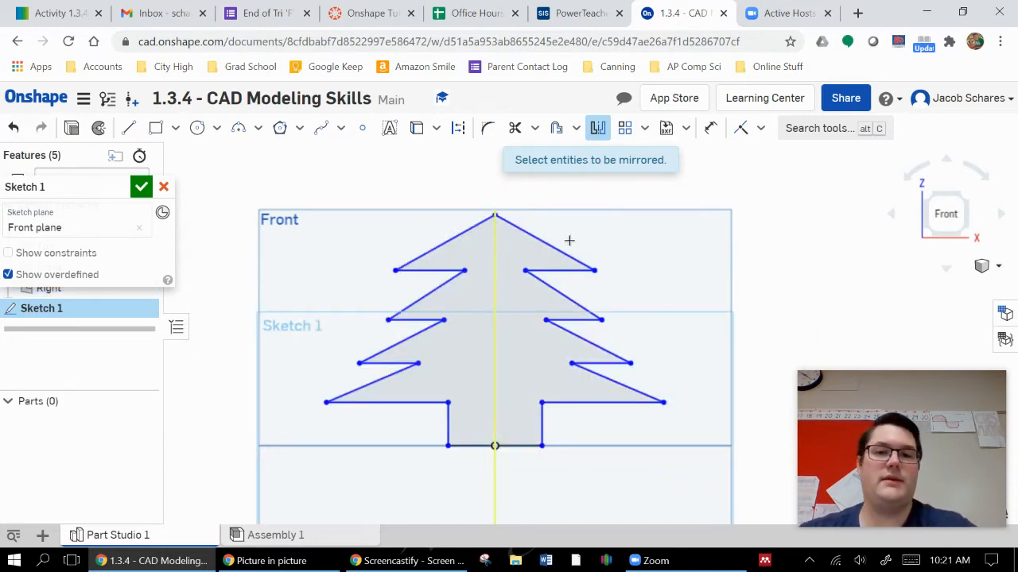
pyautogui.press('Escape')
# - Reshape the mirrored tree's top branch tier by moving its corner points, bringing the branch tips closer to the center
pyautogui.moveTo(594, 271); pyautogui.dragTo(606, 274)
pyautogui.moveTo(531, 274); pyautogui.dragTo(528, 273)
pyautogui.moveTo(389, 273); pyautogui.dragTo(424, 268)
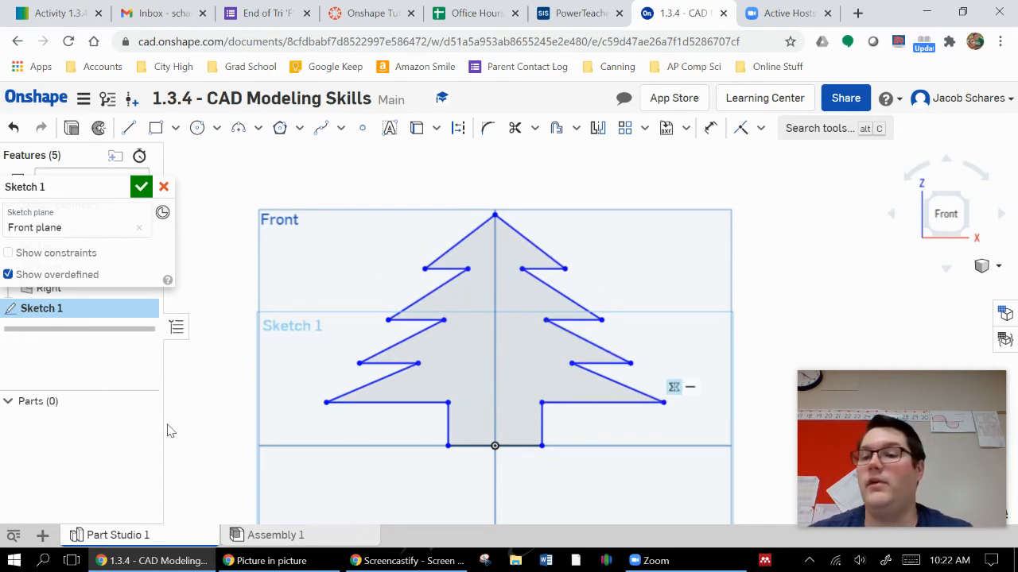
pyautogui.moveTo(613, 284); pyautogui.dragTo(609, 204, button='middle')
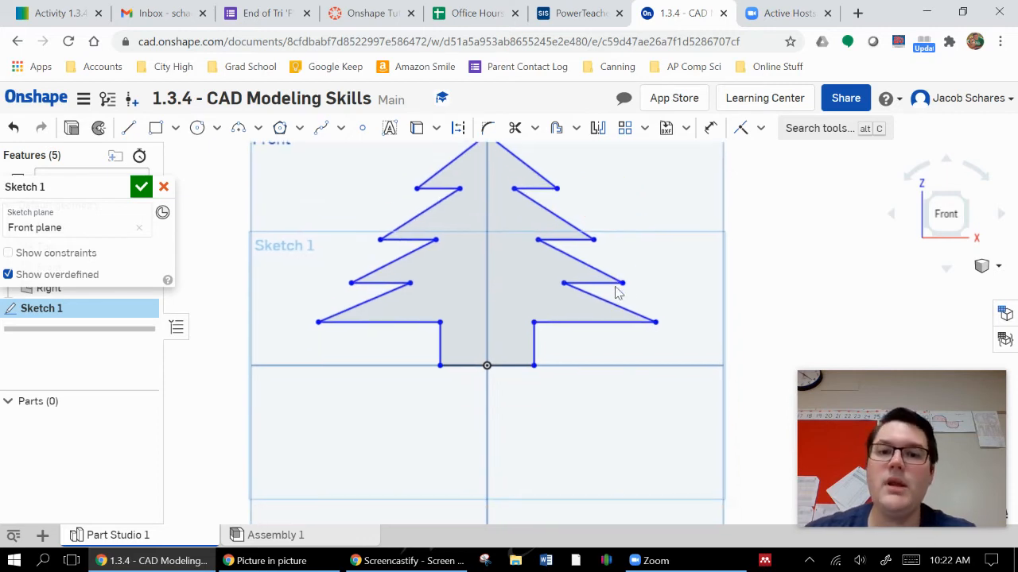
pyautogui.click(197, 128)
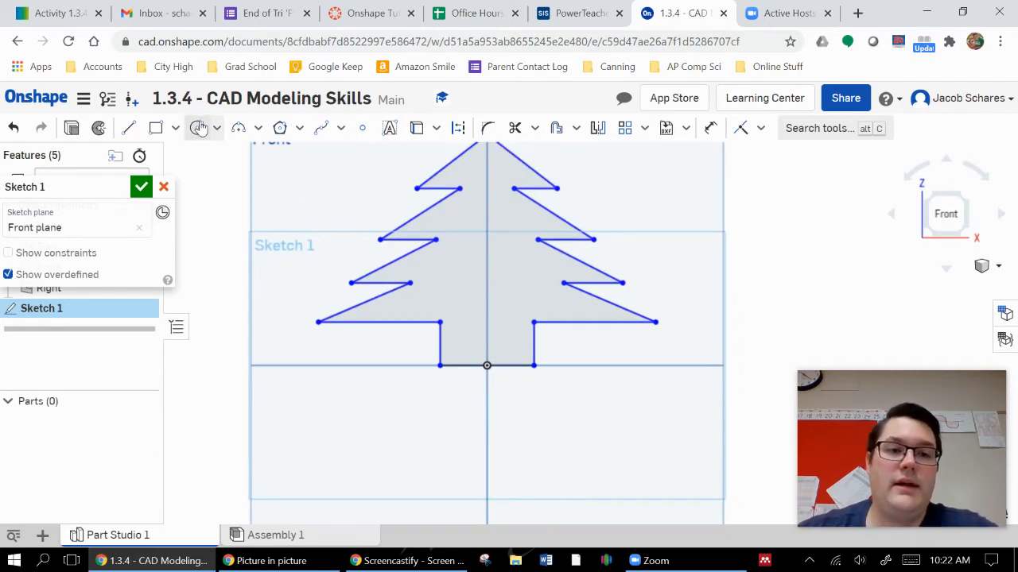
pyautogui.click(609, 239)
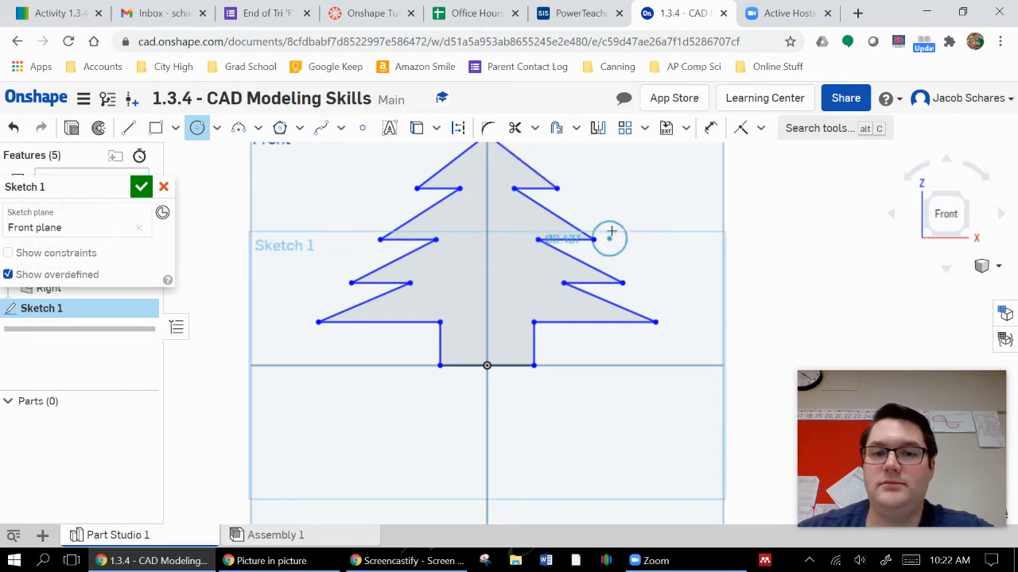
pyautogui.press('Escape')
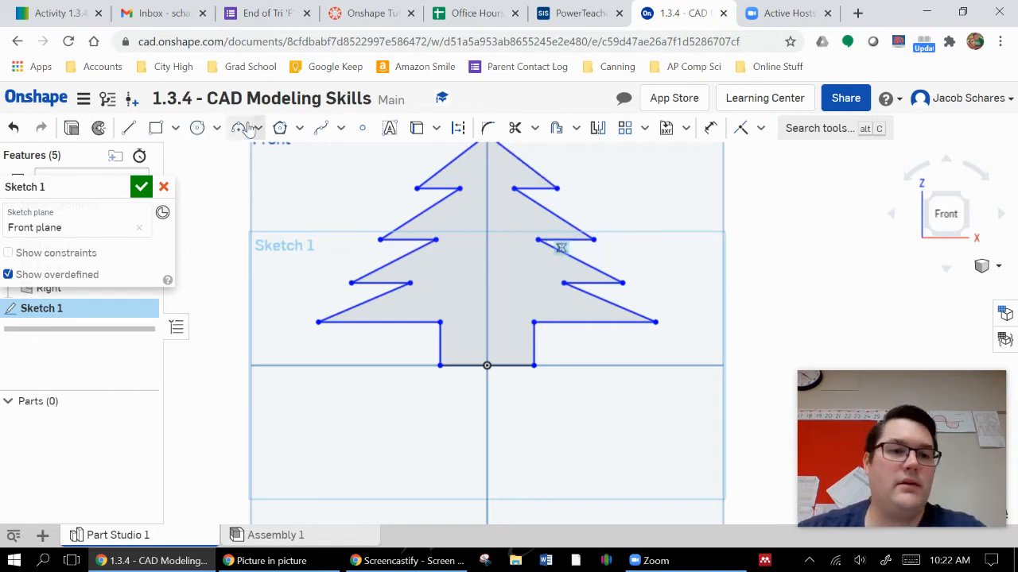
# - Sketch a circle about 0.47 in diameter below the tree, to the right of the vertical centerline
pyautogui.click(197, 128)
pyautogui.click(539, 445)
pyautogui.click(558, 444)
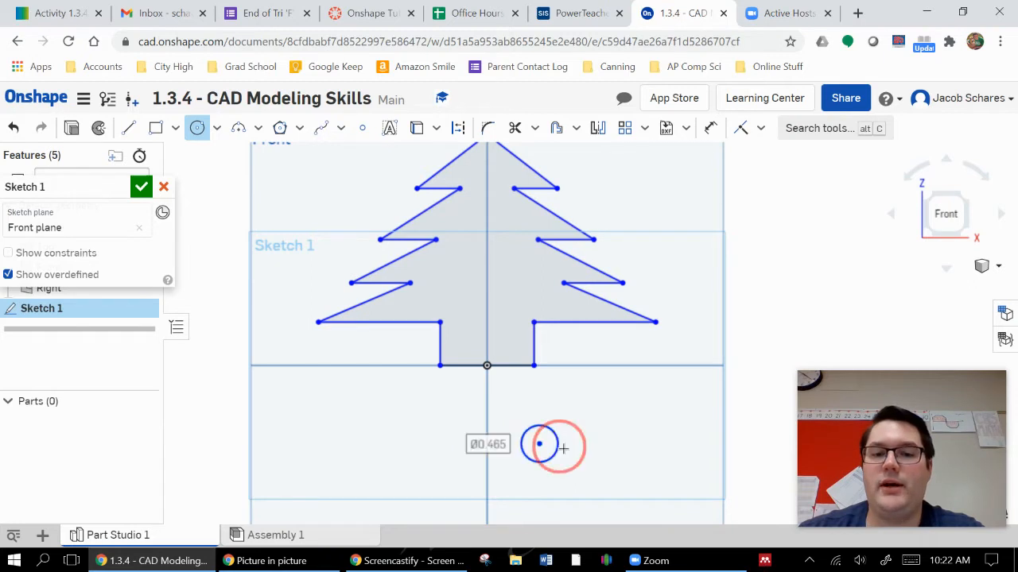
# - Mirror the circle across the vertical Right plane line and move the original circle farther from that line
pyautogui.click(598, 128)
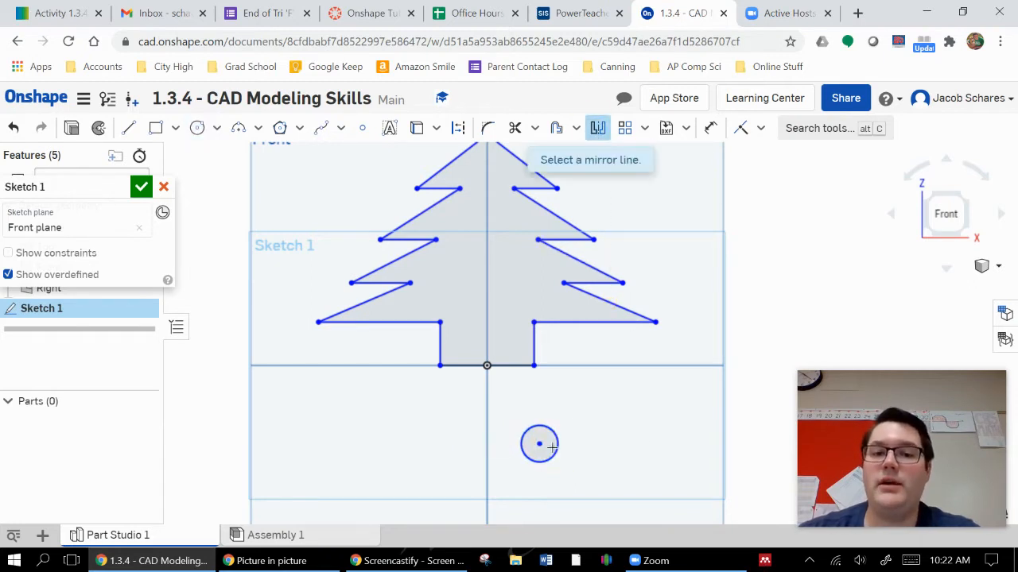
pyautogui.click(488, 439)
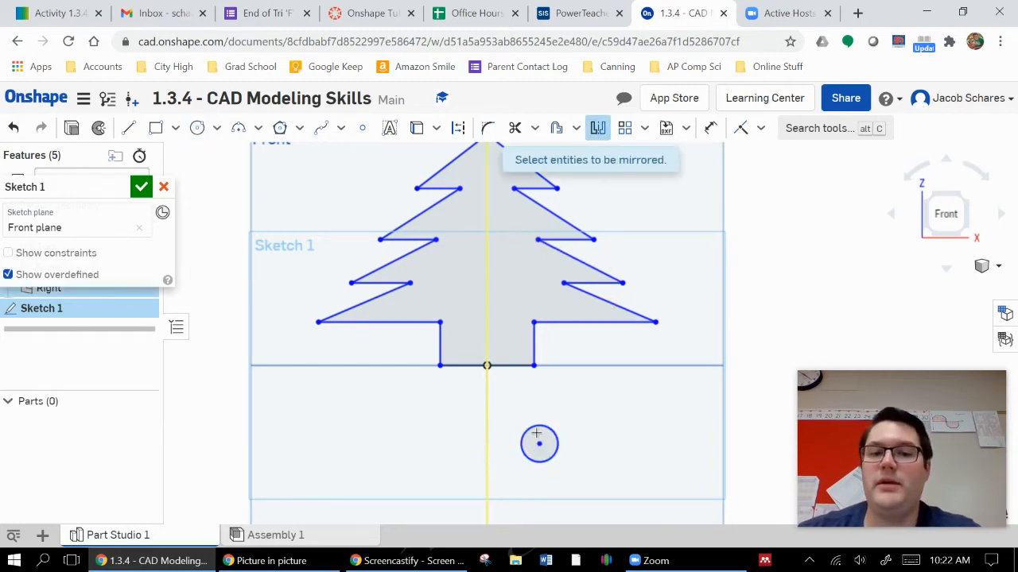
pyautogui.moveTo(508, 417); pyautogui.dragTo(585, 477)
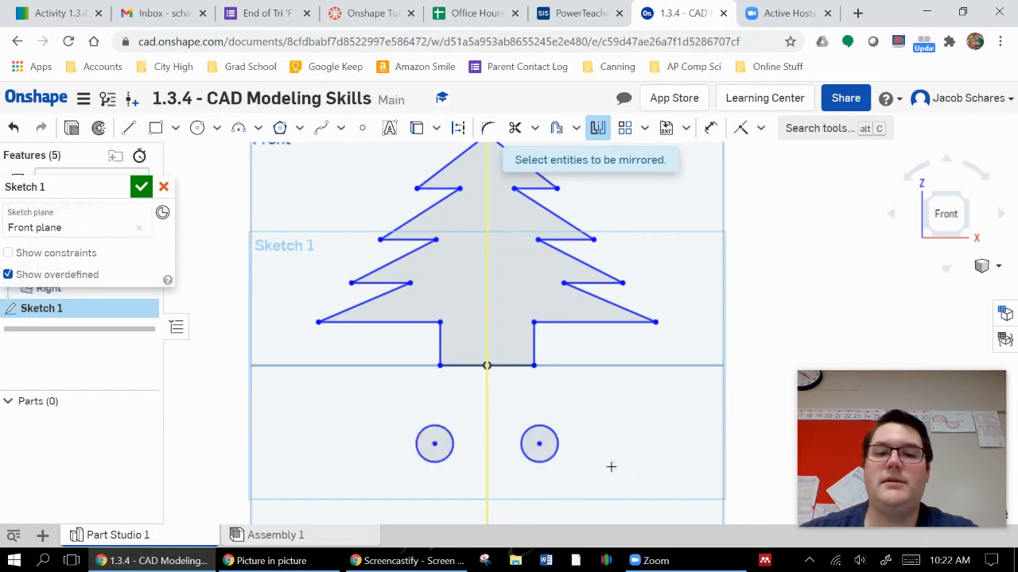
pyautogui.press('Escape')
pyautogui.moveTo(538, 442); pyautogui.dragTo(575, 442)
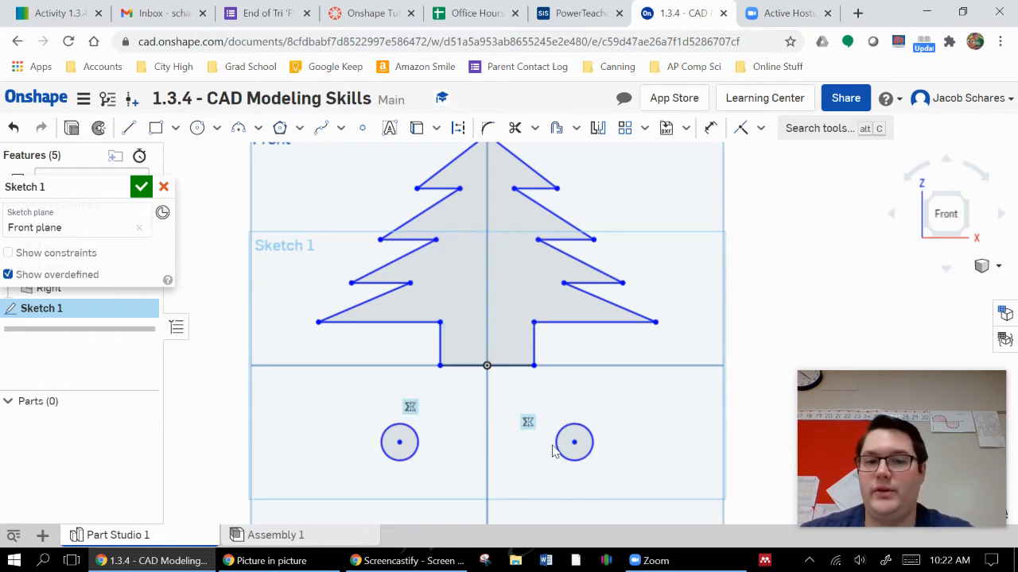
pyautogui.moveTo(664, 287); pyautogui.dragTo(662, 313, button='middle')
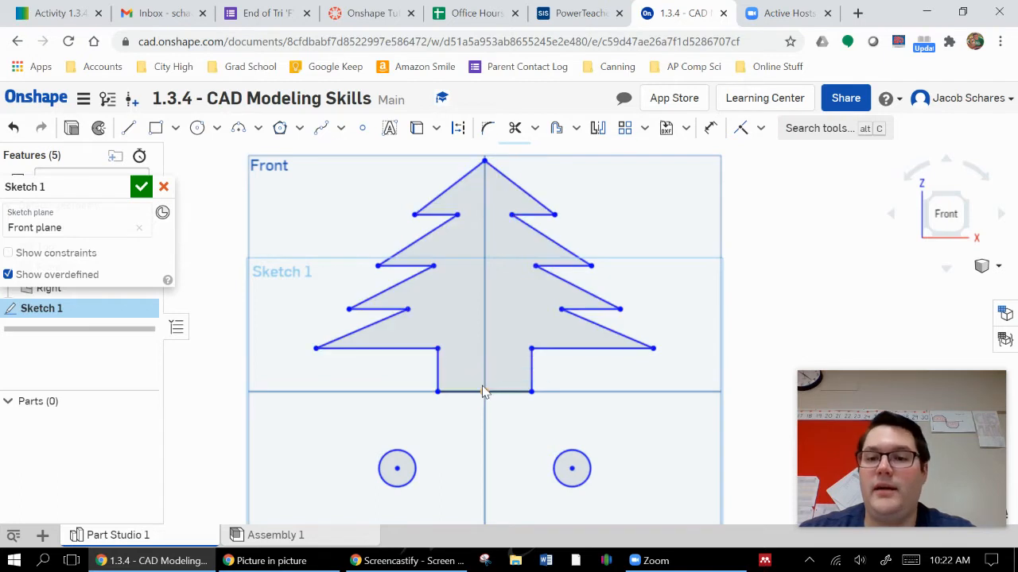
pyautogui.doubleClick(487, 393)
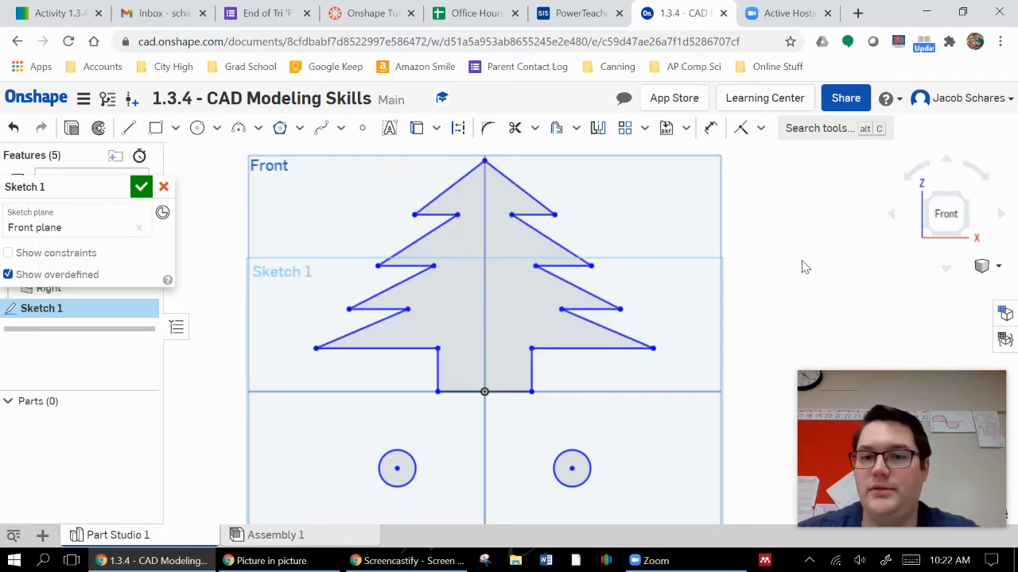
# - Delete the entire tree outline and both circles from the sketch and restore the front-facing view
pyautogui.moveTo(797, 250); pyautogui.dragTo(795, 211, button='middle')
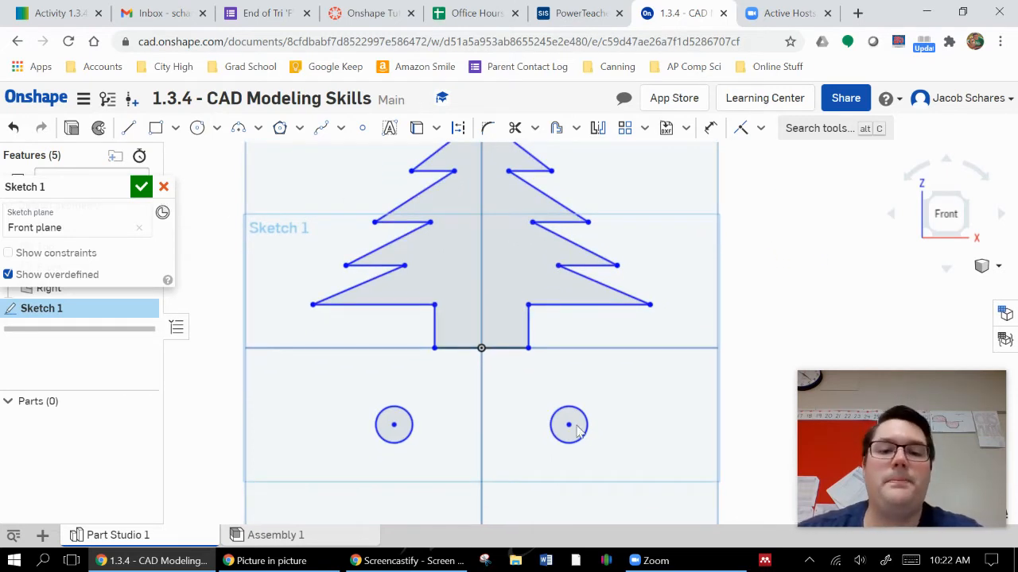
pyautogui.moveTo(625, 447); pyautogui.dragTo(324, 117)
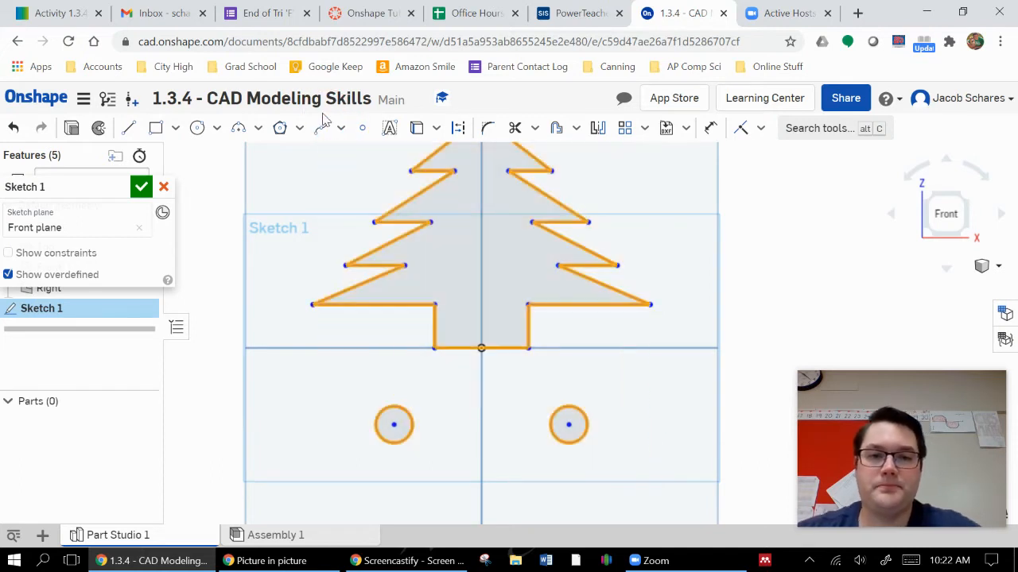
pyautogui.press('Delete')
pyautogui.press('f')
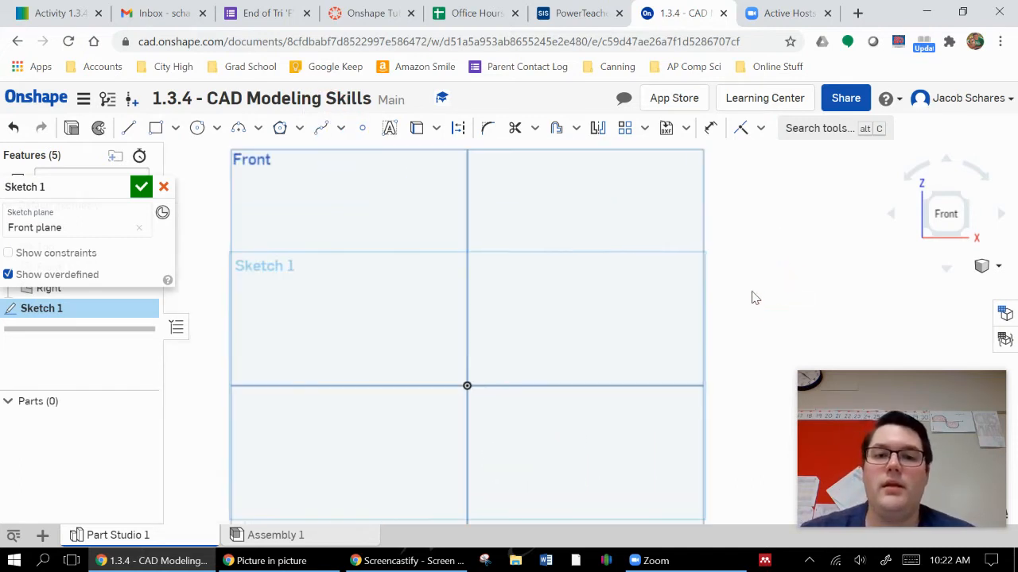
pyautogui.click(945, 211)
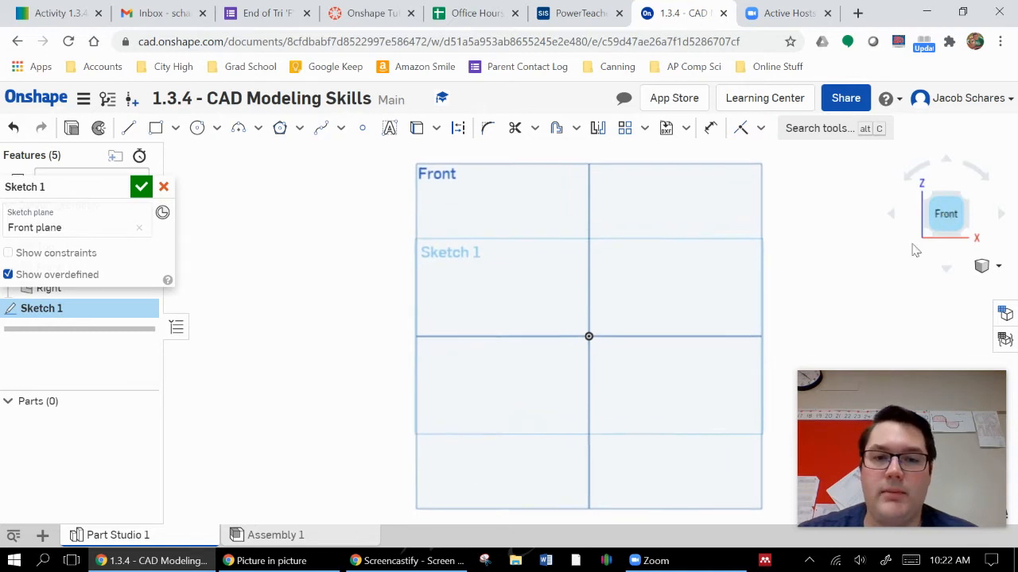
# - Sketch a five-sided polygon around an inscribed construction circle in the upper-left quadrant of the Front plane
pyautogui.moveTo(812, 255); pyautogui.dragTo(757, 258, button='middle')
pyautogui.scroll(2, 758, 259)
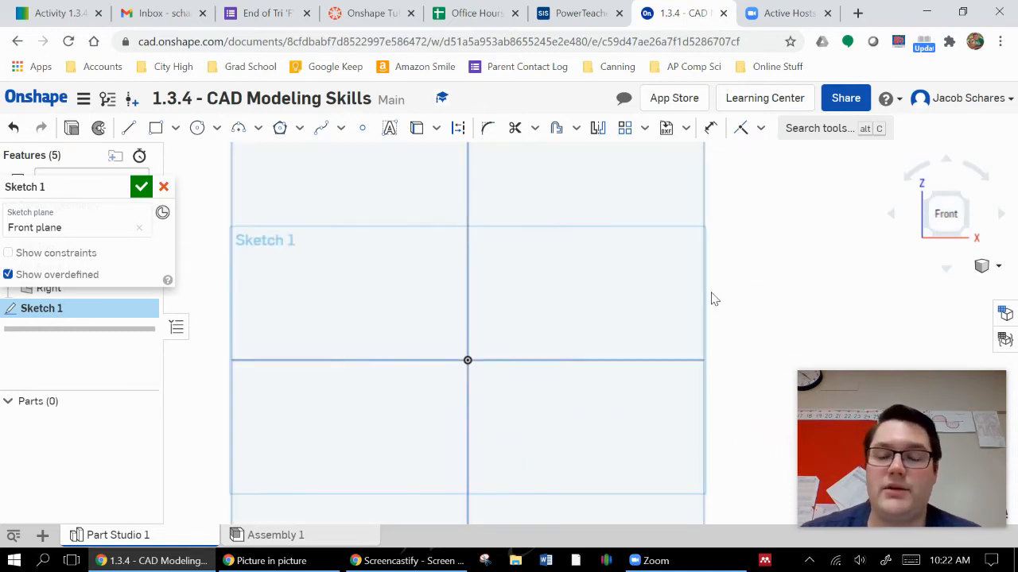
pyautogui.scroll(-2, 747, 300)
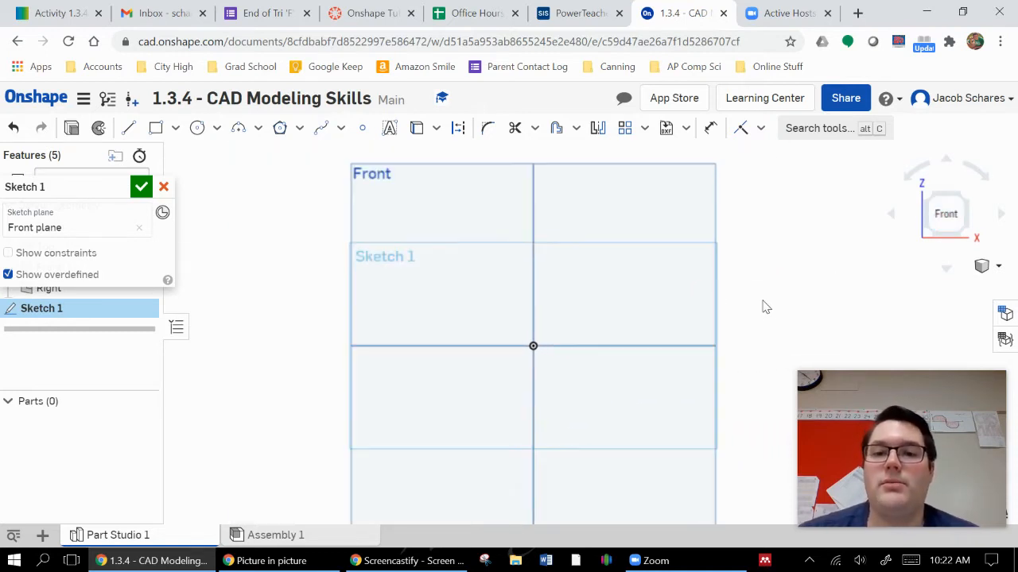
pyautogui.click(644, 129)
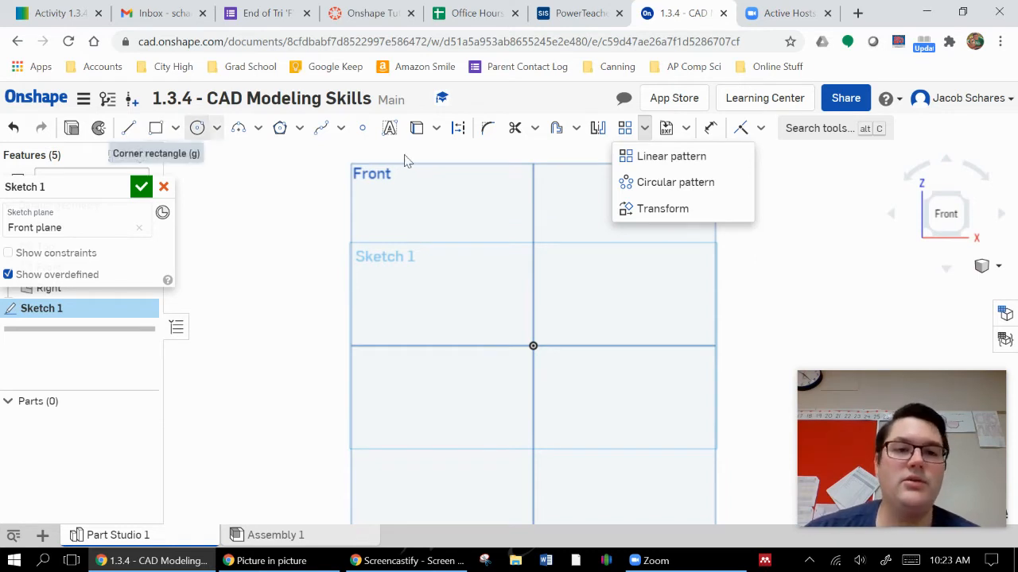
pyautogui.click(279, 128)
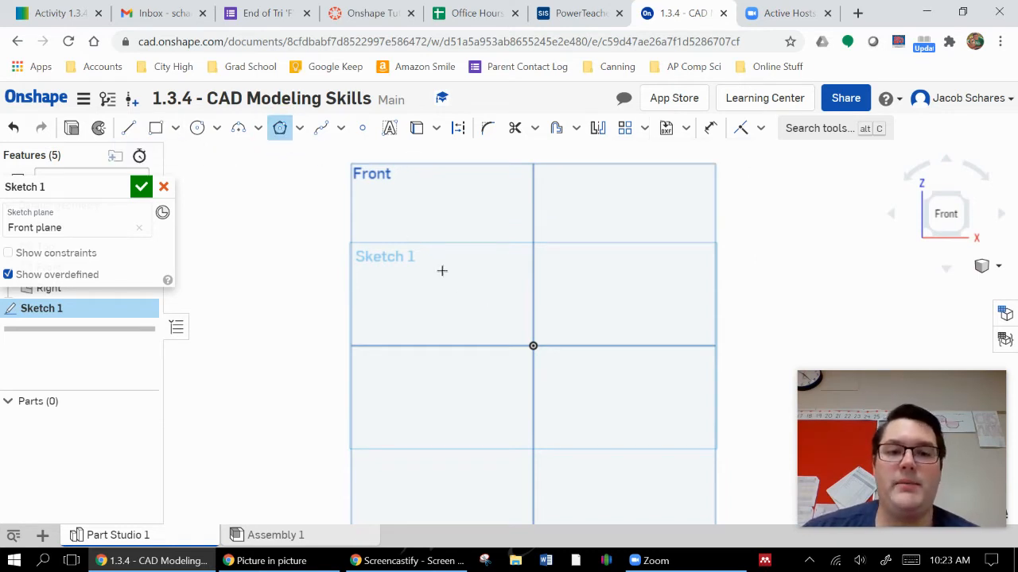
pyautogui.click(404, 264)
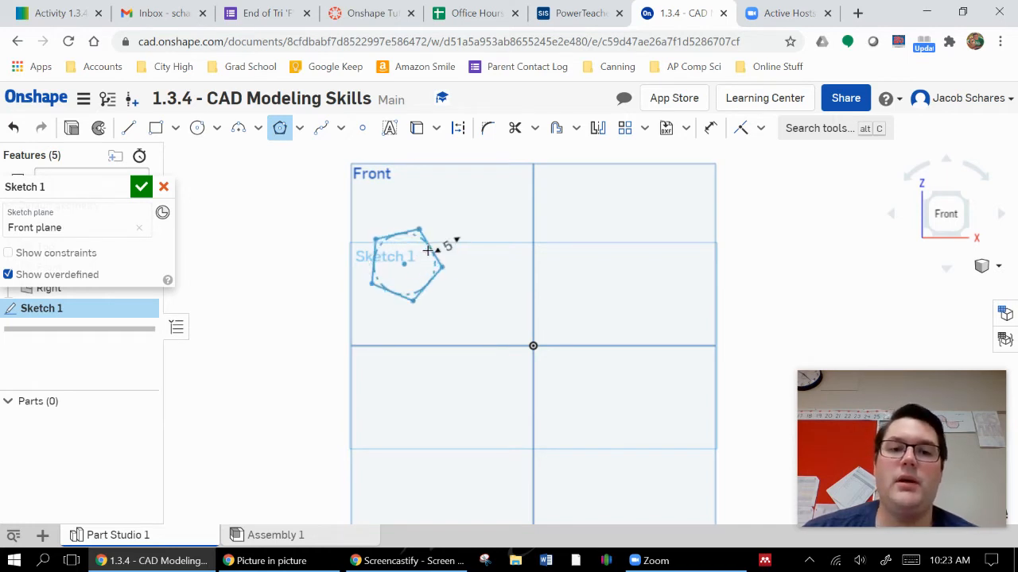
pyautogui.click(429, 250)
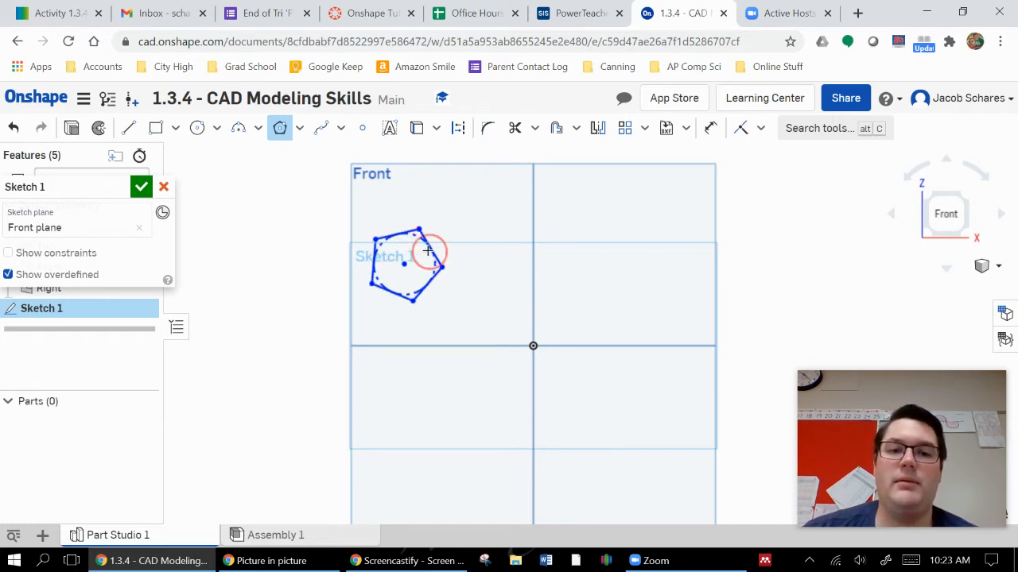
# - Dimension the pentagon's inscribed circle to a diameter of 1 in
pyautogui.click(710, 128)
pyautogui.click(412, 238)
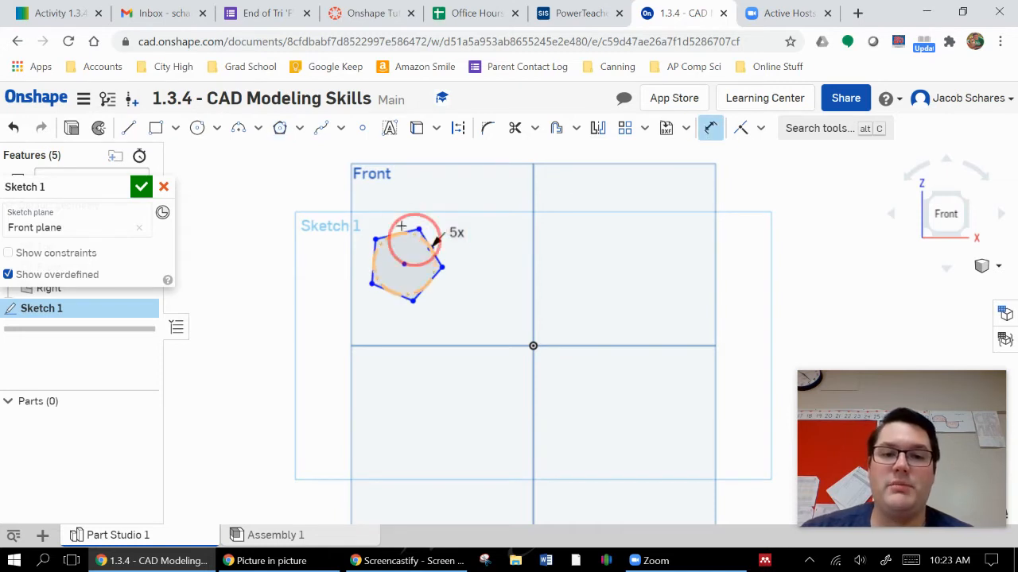
pyautogui.click(373, 201)
pyautogui.write('1')
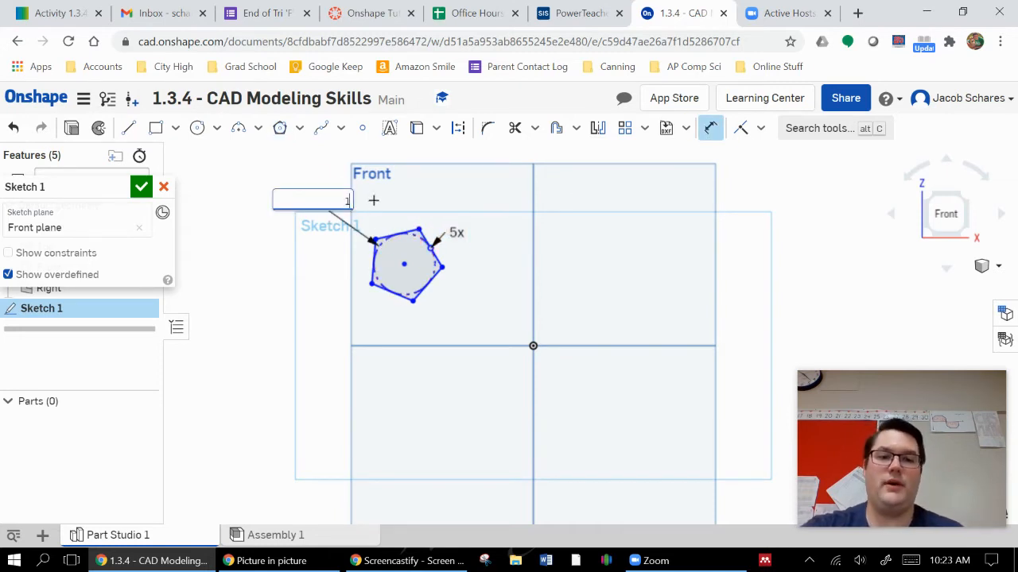
pyautogui.press('Return')
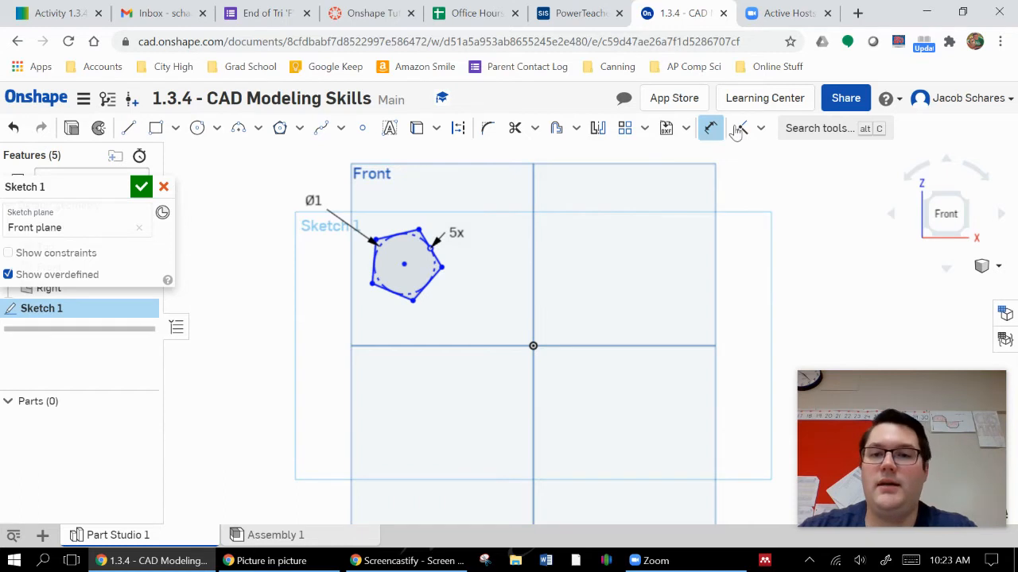
# - Apply a Horizontal constraint to the pentagon's lower edge
pyautogui.click(760, 128)
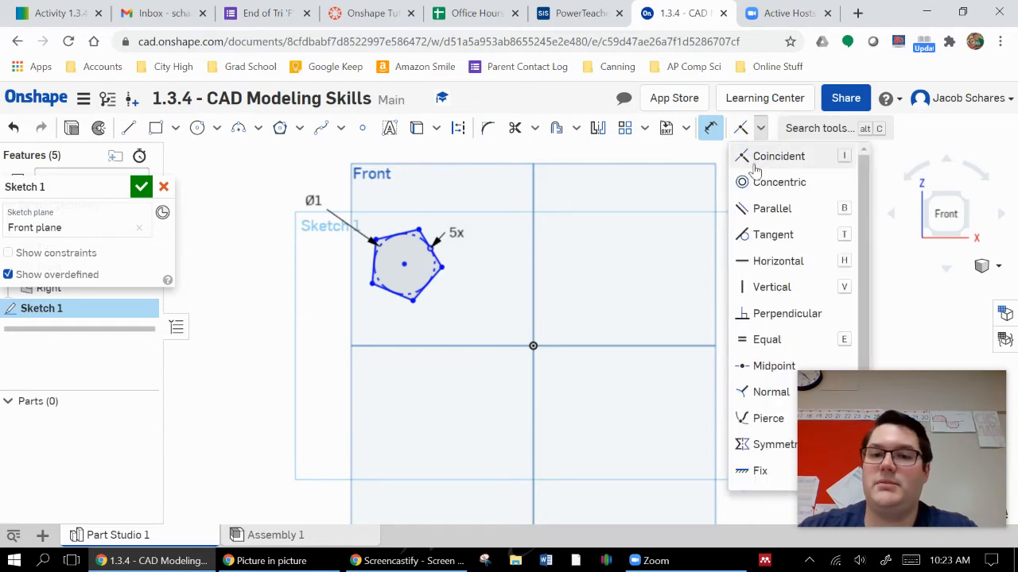
pyautogui.click(773, 262)
pyautogui.click(392, 293)
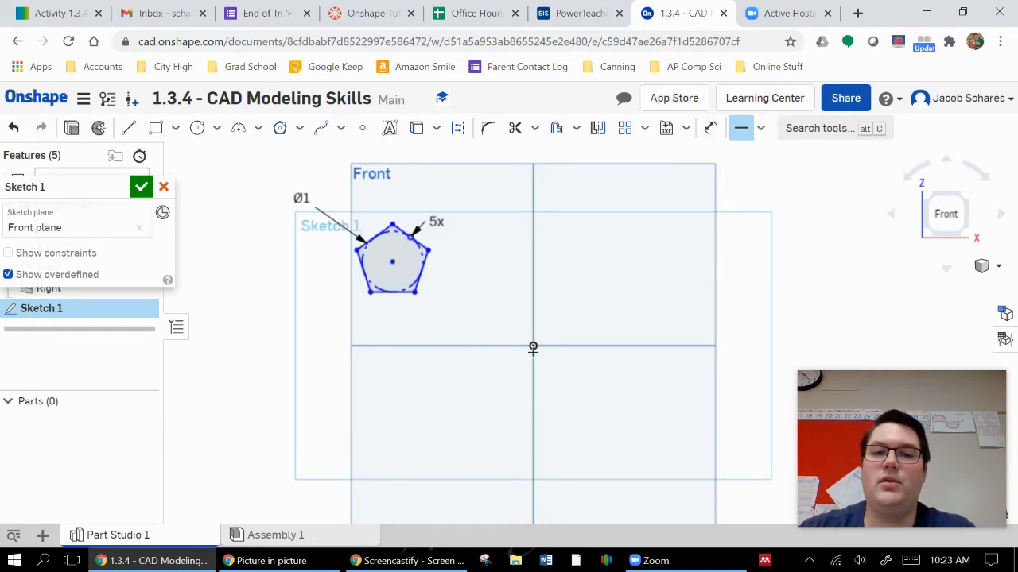
# - Dimension the vertical distance between the origin and the pentagon's center to 1 in
pyautogui.click(710, 129)
pyautogui.click(532, 347)
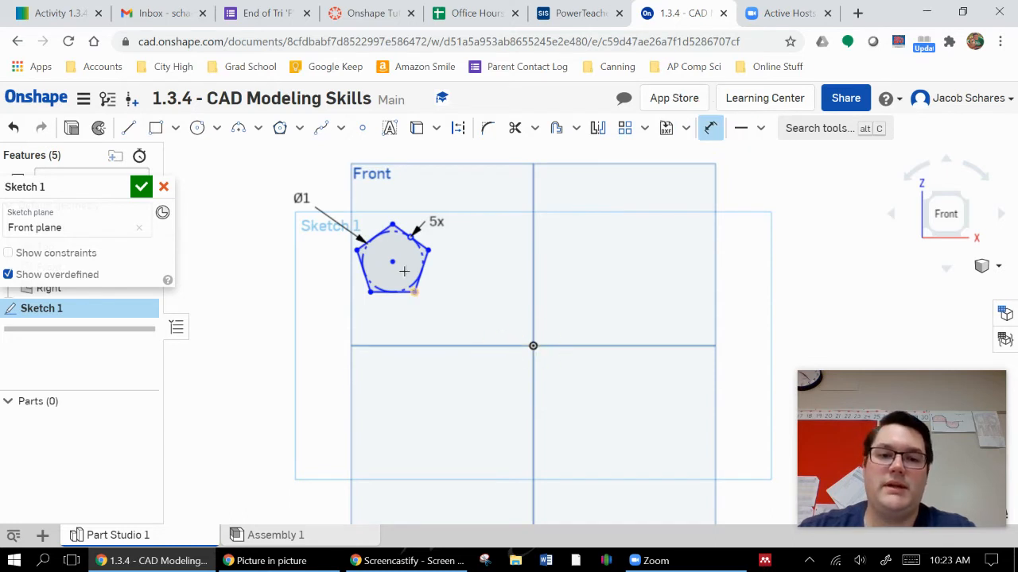
pyautogui.click(392, 262)
pyautogui.write('1.385516')
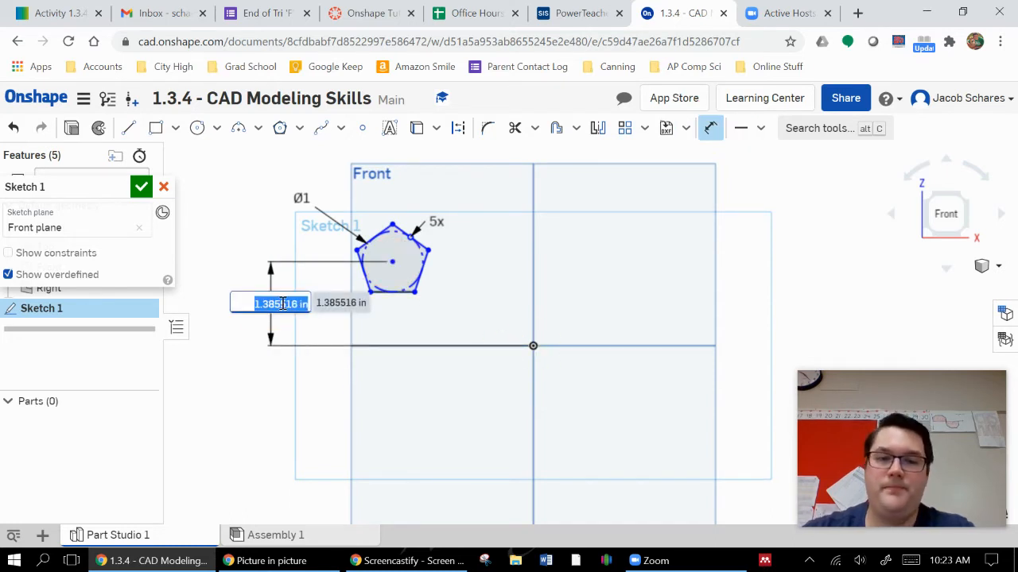
pyautogui.press('Return')
# - Dimension the horizontal distance between the origin and the pentagon's center to 2 in
pyautogui.click(533, 346)
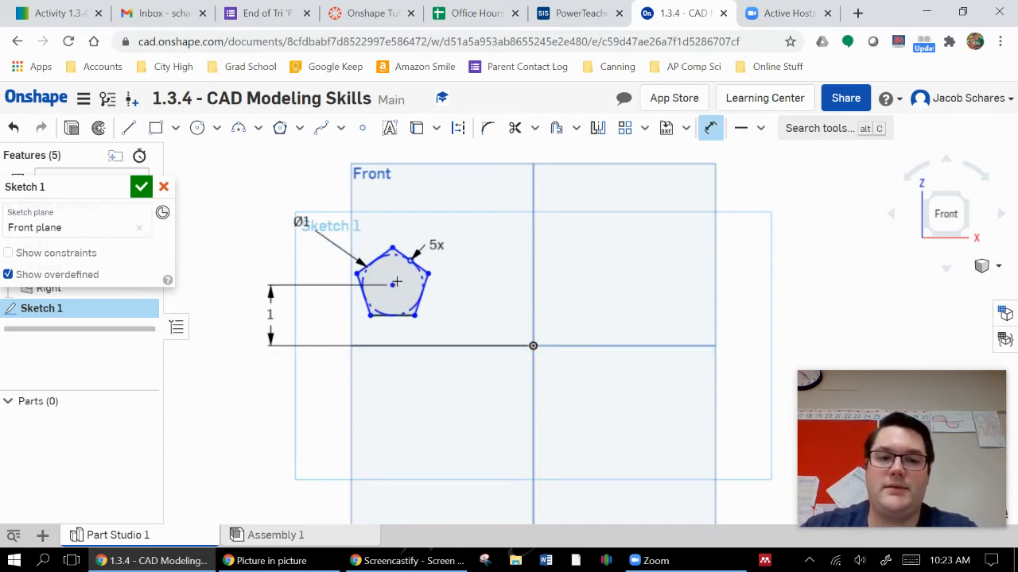
pyautogui.click(392, 285)
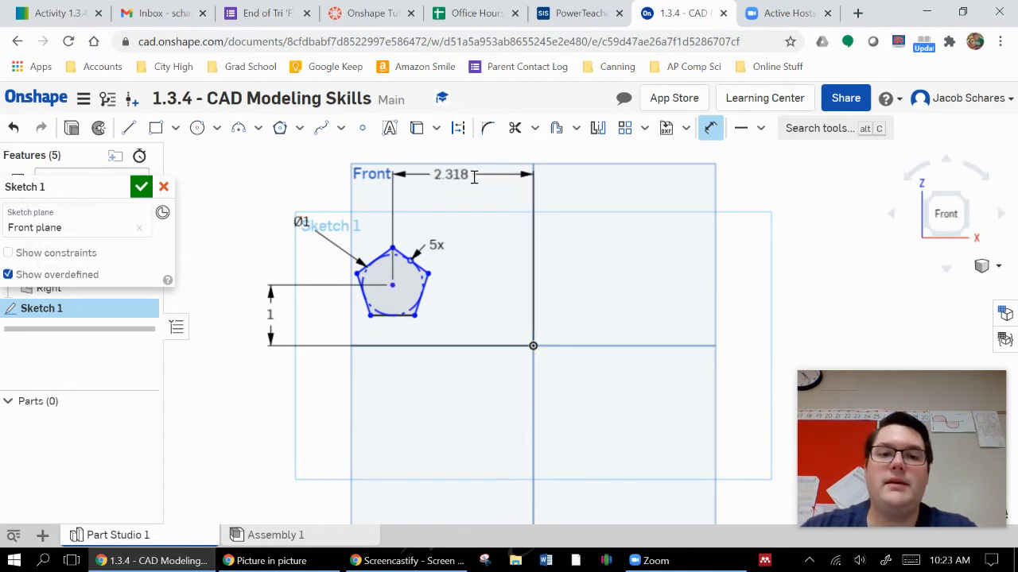
pyautogui.click(466, 173)
pyautogui.write('2')
pyautogui.press('Return')
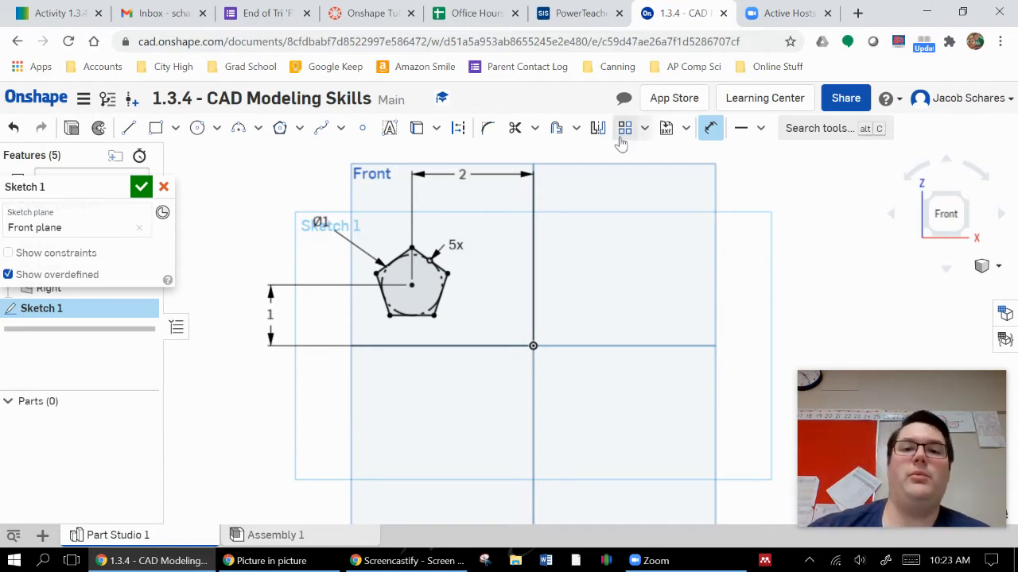
# - Create a linear pattern of the whole pentagon and its inscribed circle with a horizontal spacing of 2 in
pyautogui.click(644, 128)
pyautogui.click(646, 155)
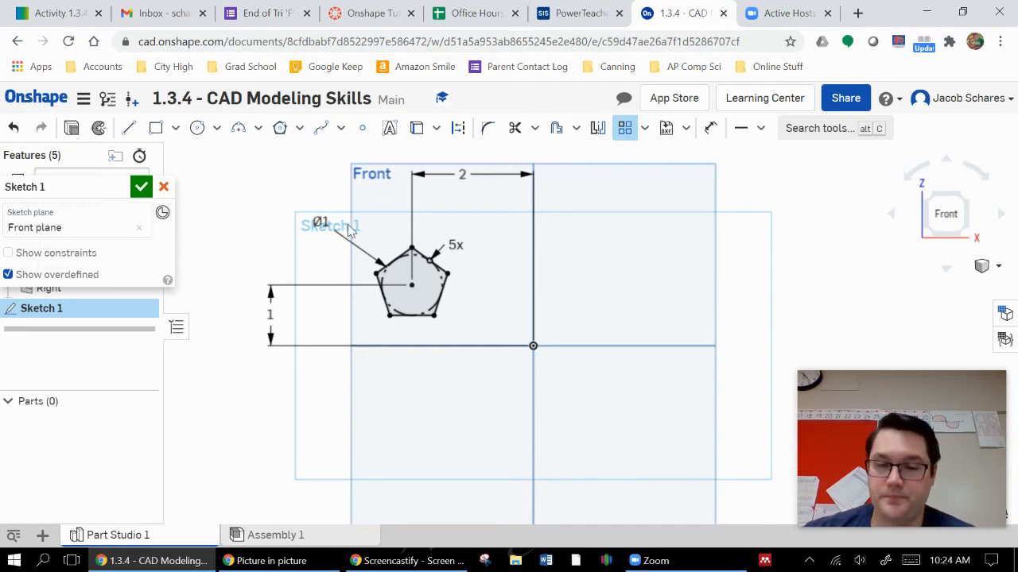
pyautogui.moveTo(348, 227); pyautogui.dragTo(477, 341)
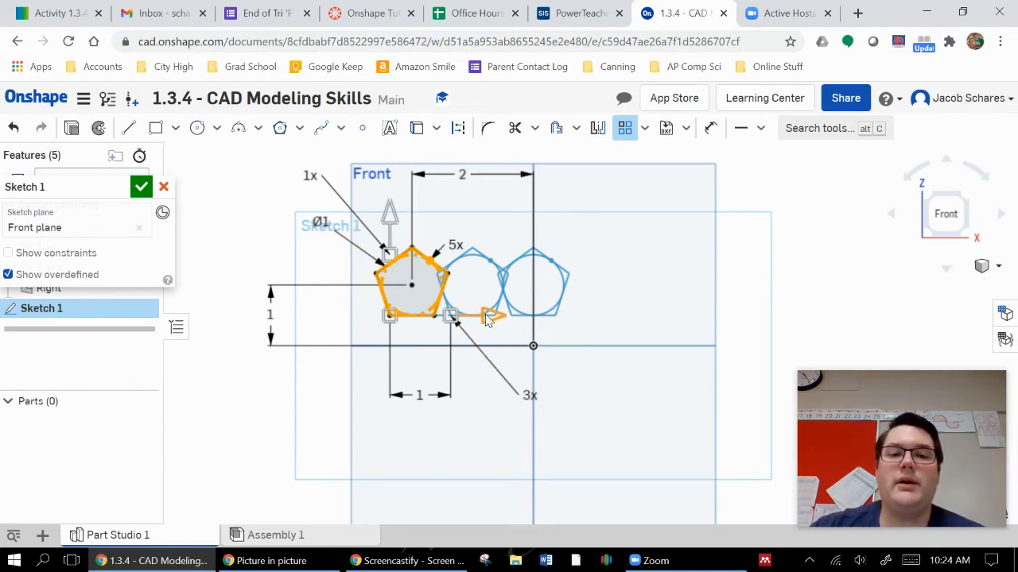
pyautogui.moveTo(491, 318); pyautogui.dragTo(540, 315)
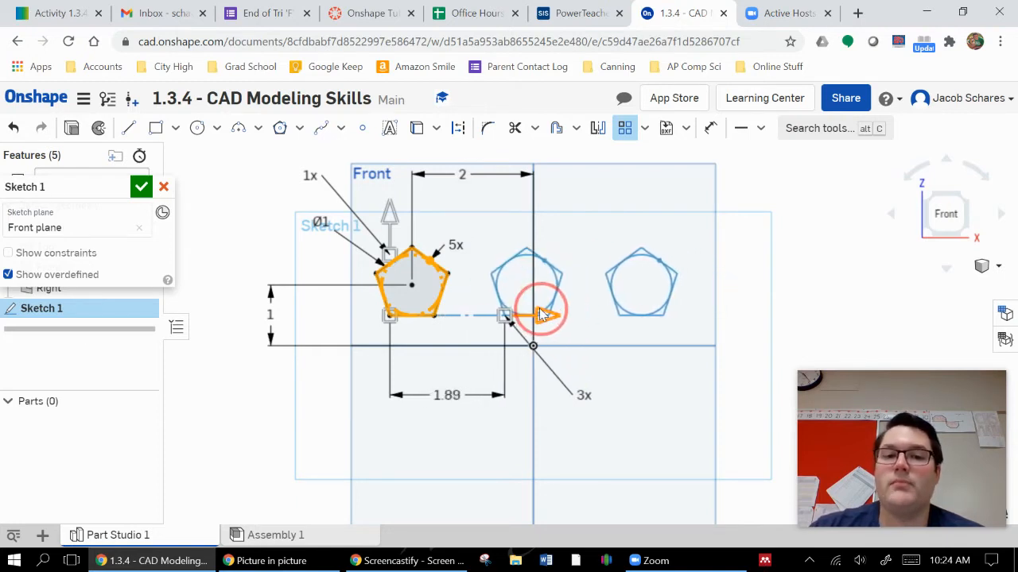
pyautogui.doubleClick(444, 396)
pyautogui.write('2')
pyautogui.click(584, 425)
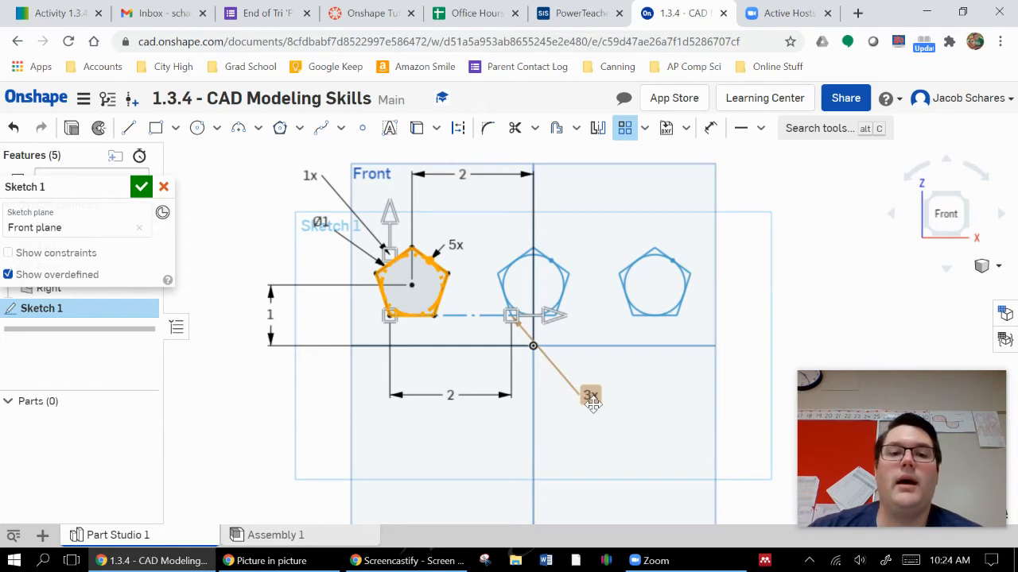
# - Set the linear pattern to 3 instances horizontally and 3 instances vertically
pyautogui.doubleClick(594, 398)
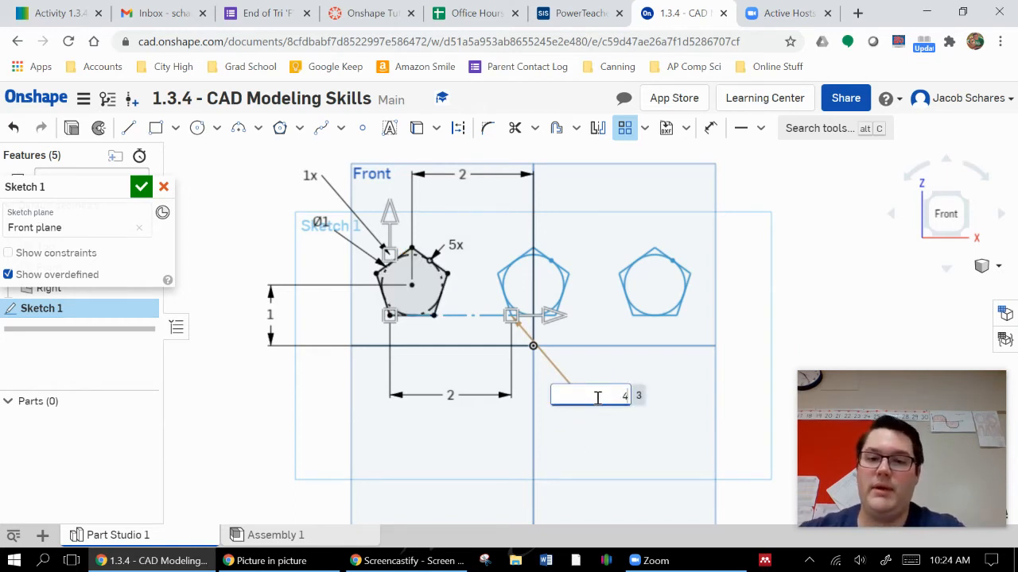
pyautogui.write('3')
pyautogui.press('Return')
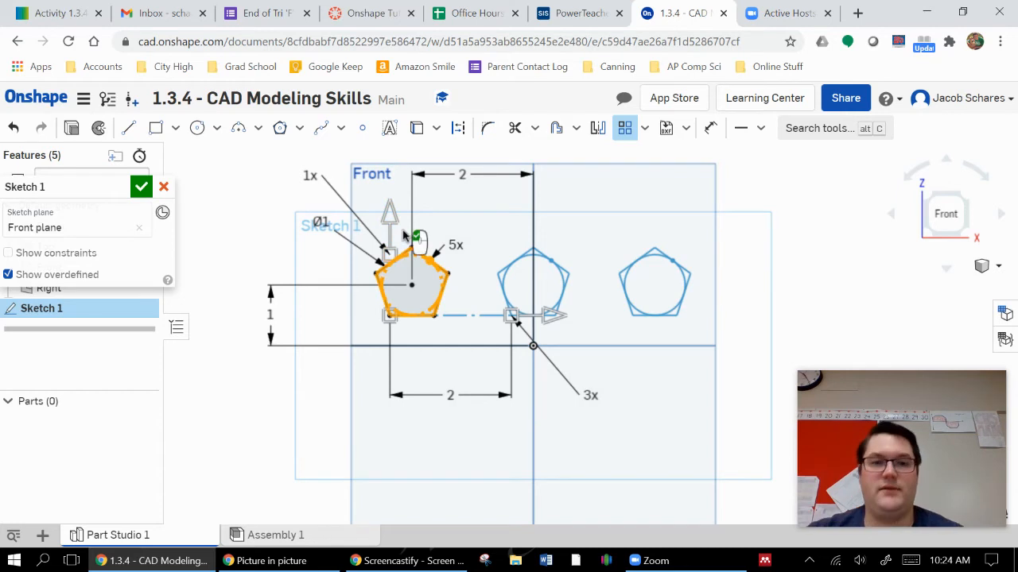
pyautogui.click(310, 174)
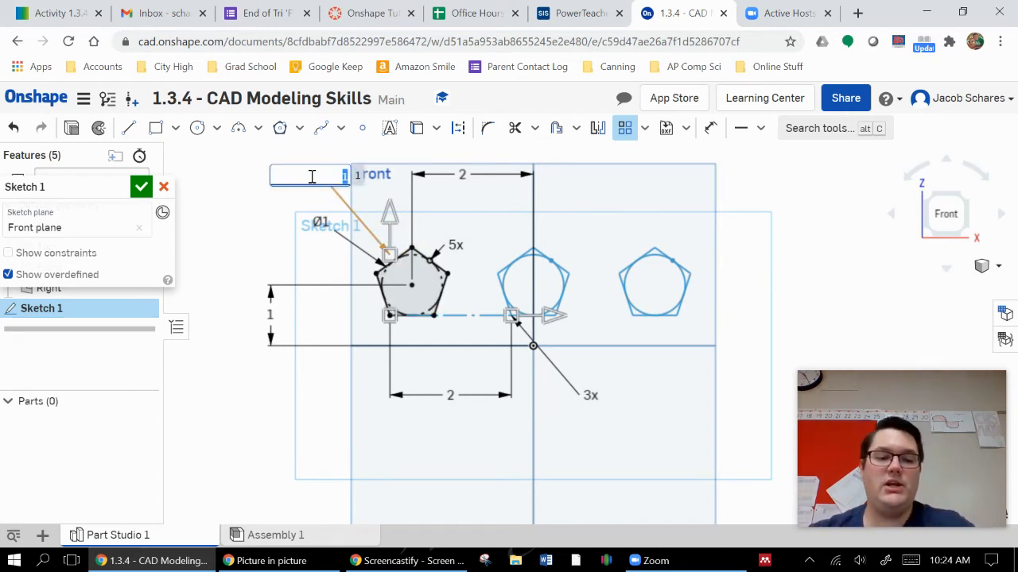
pyautogui.write('3')
pyautogui.press('Return')
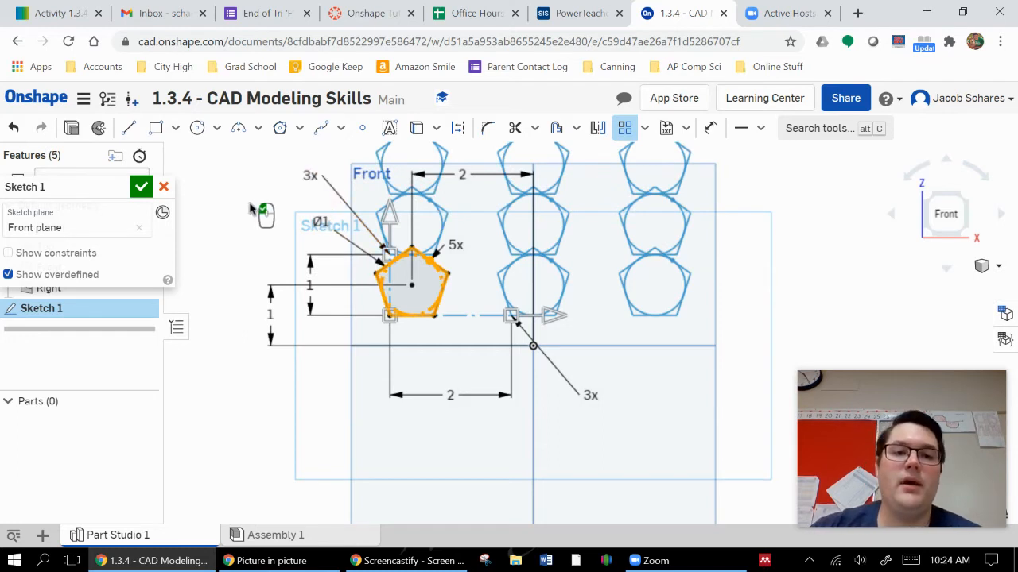
# - Set the pattern's vertical spacing to 2 in
pyautogui.moveTo(262, 215)
pyautogui.mouseDown(button='middle')
pyautogui.moveTo(245, 259)
pyautogui.moveTo(250, 275)
pyautogui.mouseUp(button='middle')
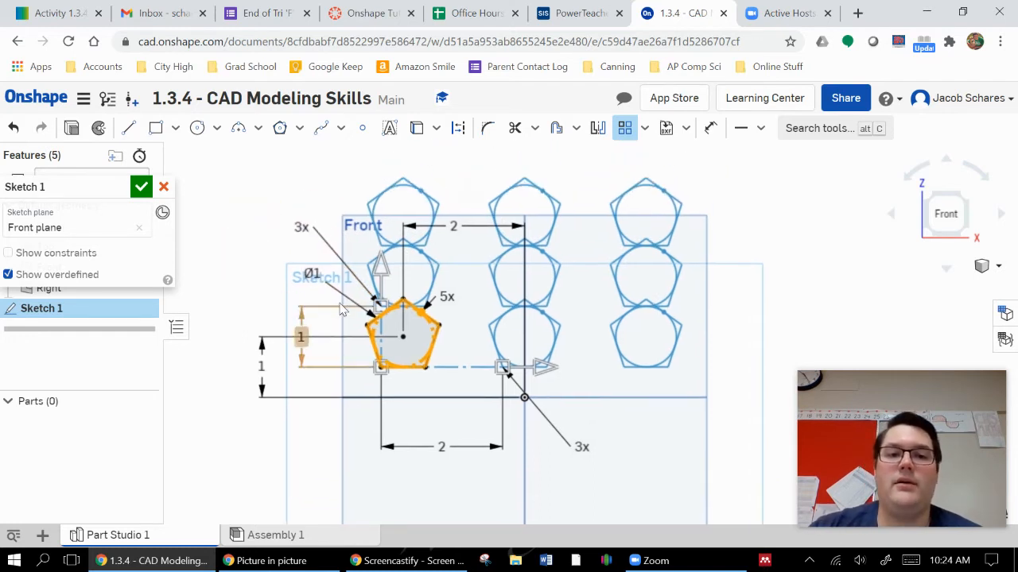
pyautogui.doubleClick(299, 337)
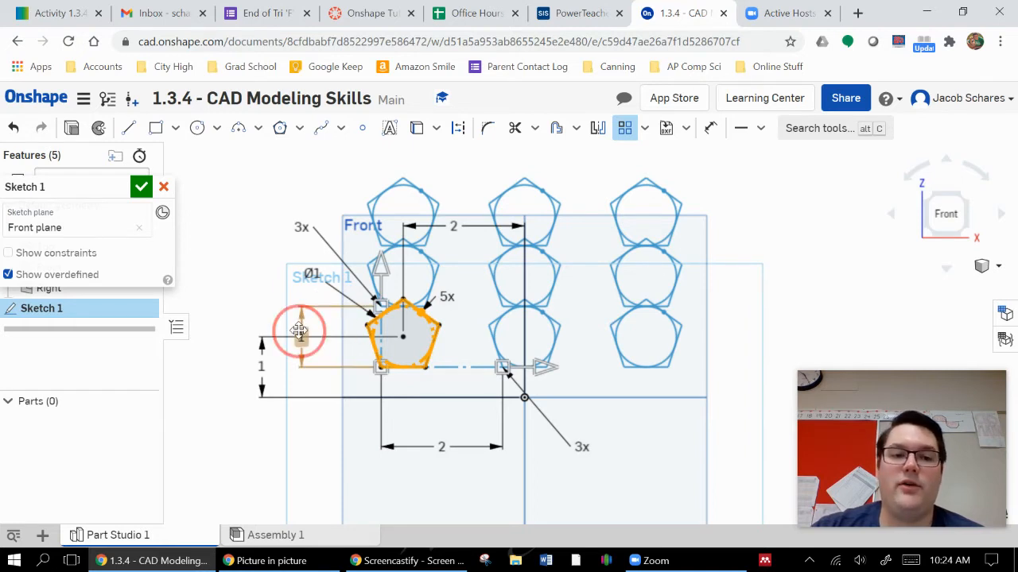
pyautogui.press('Return')
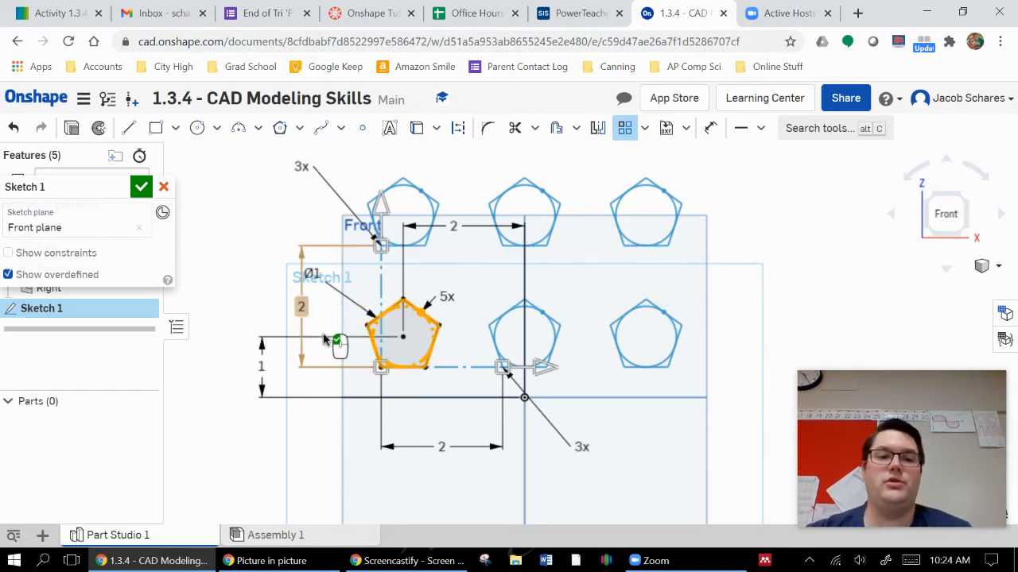
# - Flip the pattern's vertical direction so the rows of pentagons run downward from the original
pyautogui.scroll(4, 387, 328)
pyautogui.scroll(-5, 418, 333)
pyautogui.scroll(-3, 311, 227)
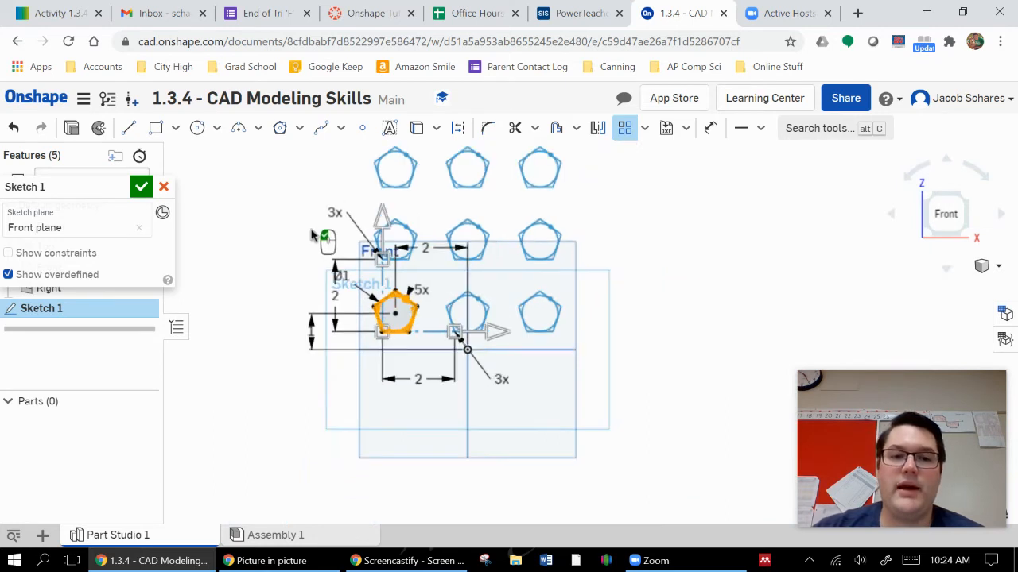
pyautogui.moveTo(310, 228); pyautogui.dragTo(301, 245, button='middle')
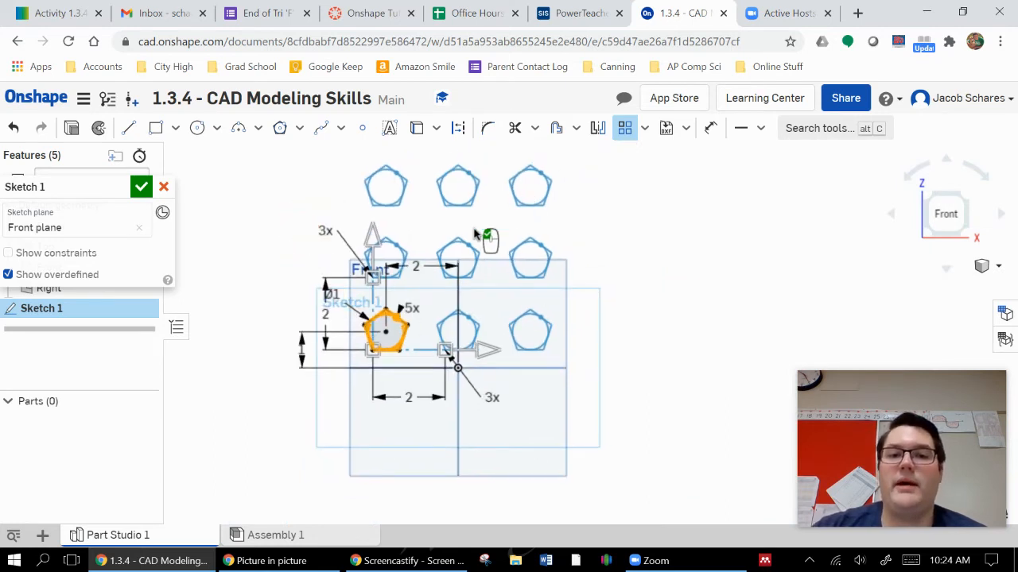
pyautogui.click(371, 250)
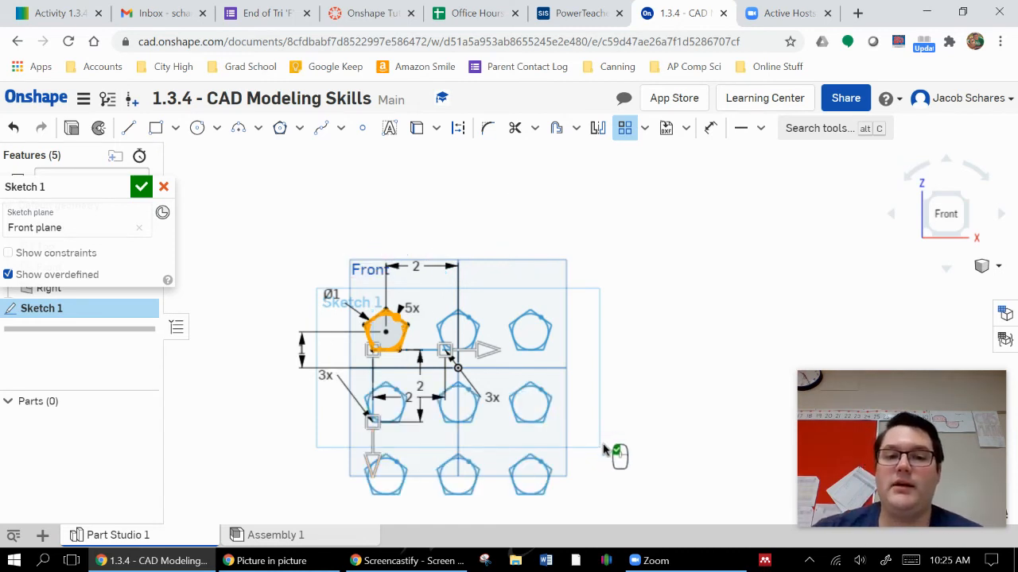
# - Reduce the pattern's vertical instance count to 2
pyautogui.scroll(2, 607, 449)
pyautogui.moveTo(615, 439)
pyautogui.mouseDown(button='middle')
pyautogui.moveTo(630, 386)
pyautogui.moveTo(652, 377)
pyautogui.mouseUp(button='middle')
pyautogui.scroll(2, 488, 349)
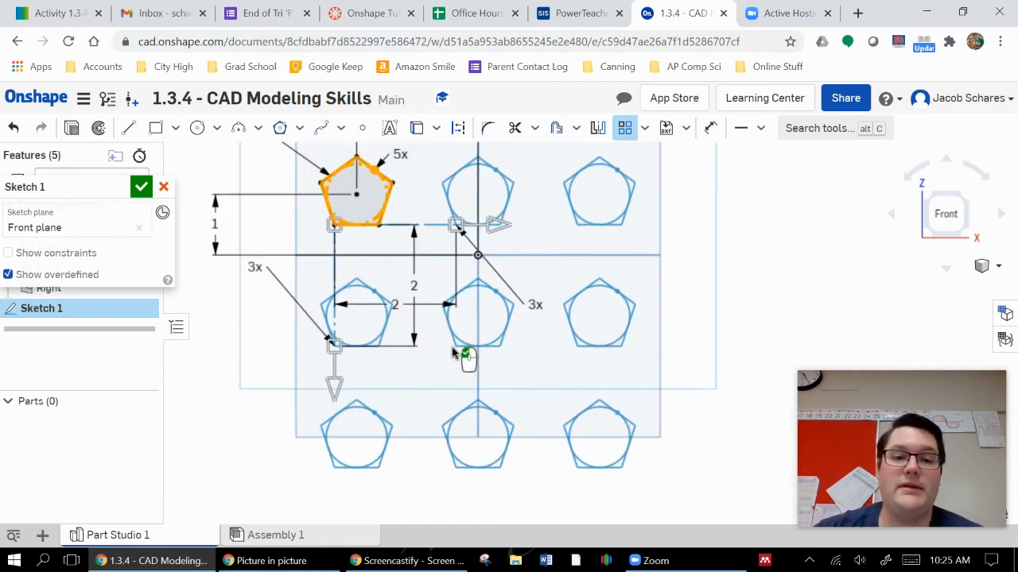
pyautogui.doubleClick(255, 267)
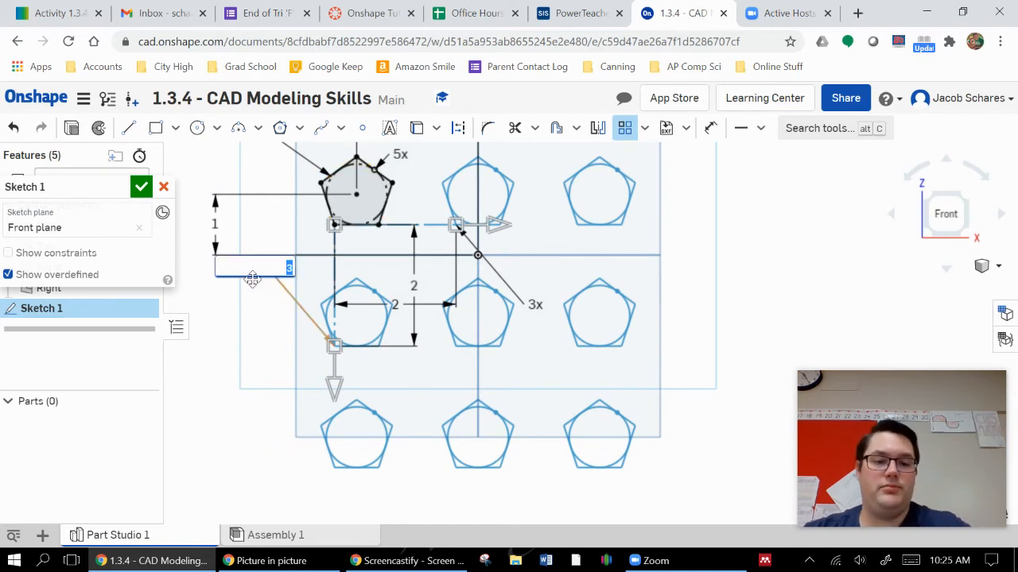
pyautogui.write('2')
pyautogui.press('Return')
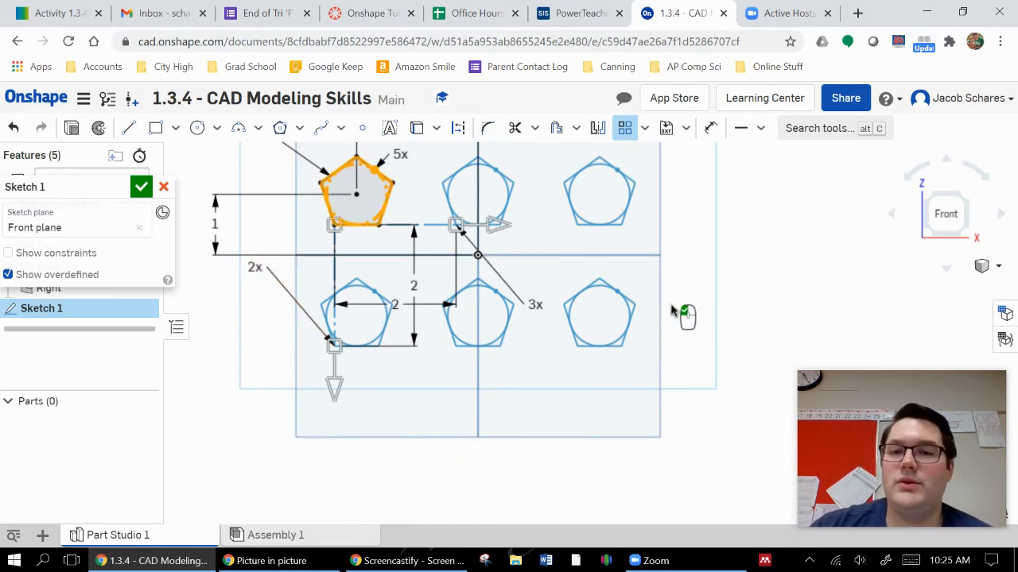
# - Tilt the pattern's horizontal direction upward by moving its direction point, with a spacing of about 2.087 in
pyautogui.moveTo(696, 295); pyautogui.dragTo(698, 330, button='middle')
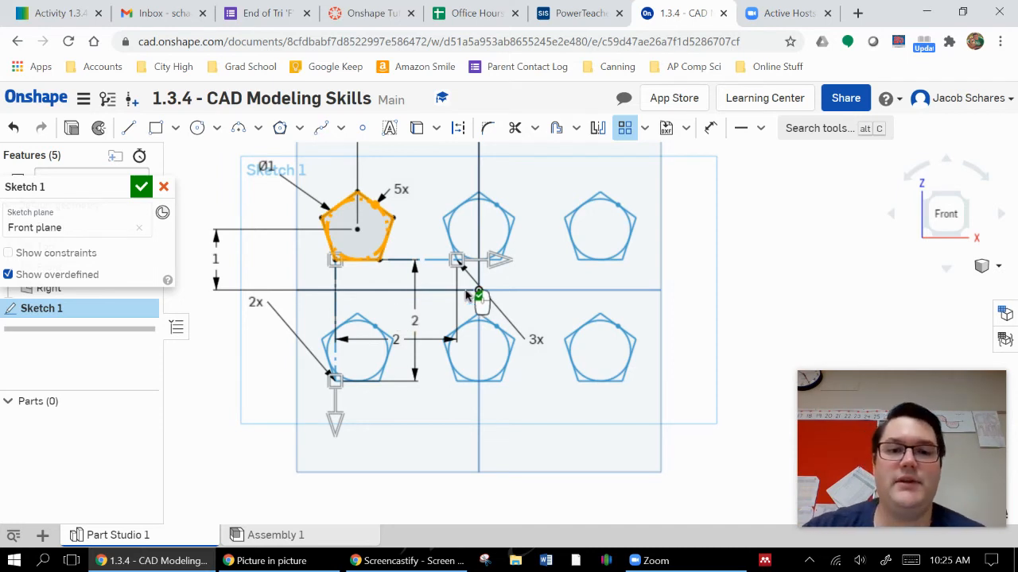
pyautogui.moveTo(456, 260); pyautogui.dragTo(451, 210)
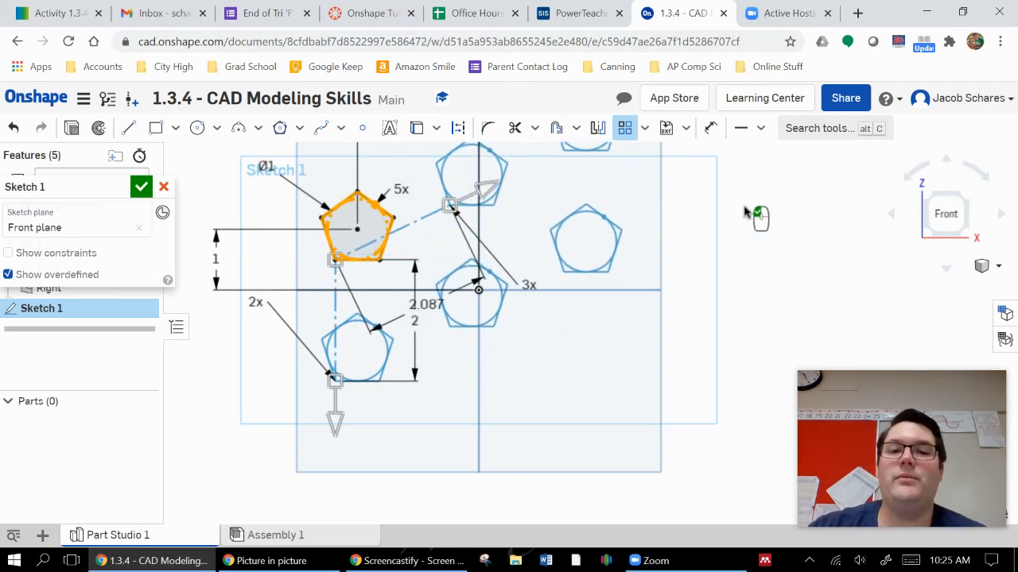
# - Align the pattern's tilted direction back to horizontal and set its spacing to 2 in
pyautogui.moveTo(756, 206); pyautogui.dragTo(763, 287, button='middle')
pyautogui.moveTo(452, 288); pyautogui.dragTo(448, 277)
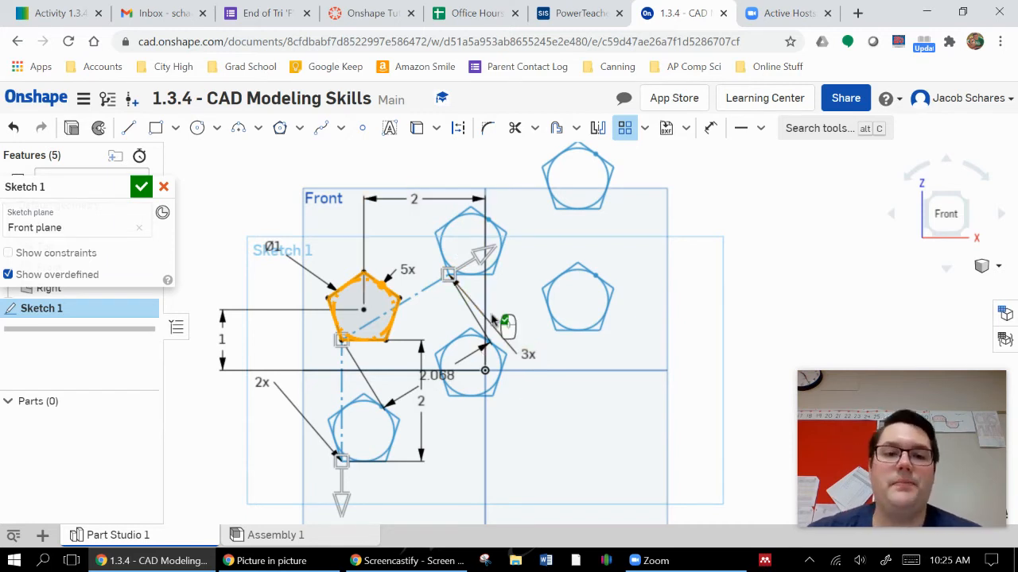
pyautogui.moveTo(449, 275); pyautogui.dragTo(455, 360)
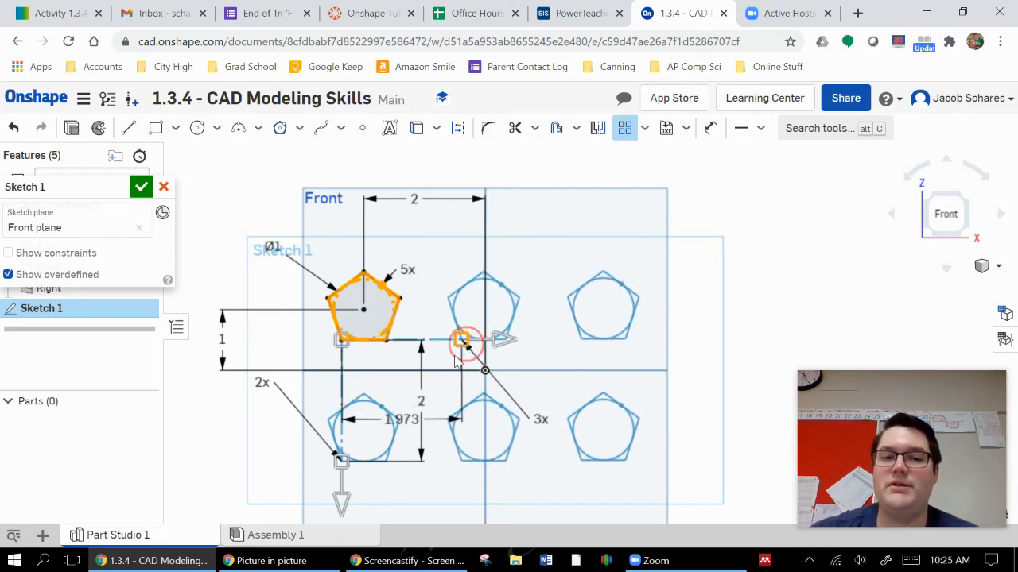
pyautogui.doubleClick(391, 419)
pyautogui.write('2')
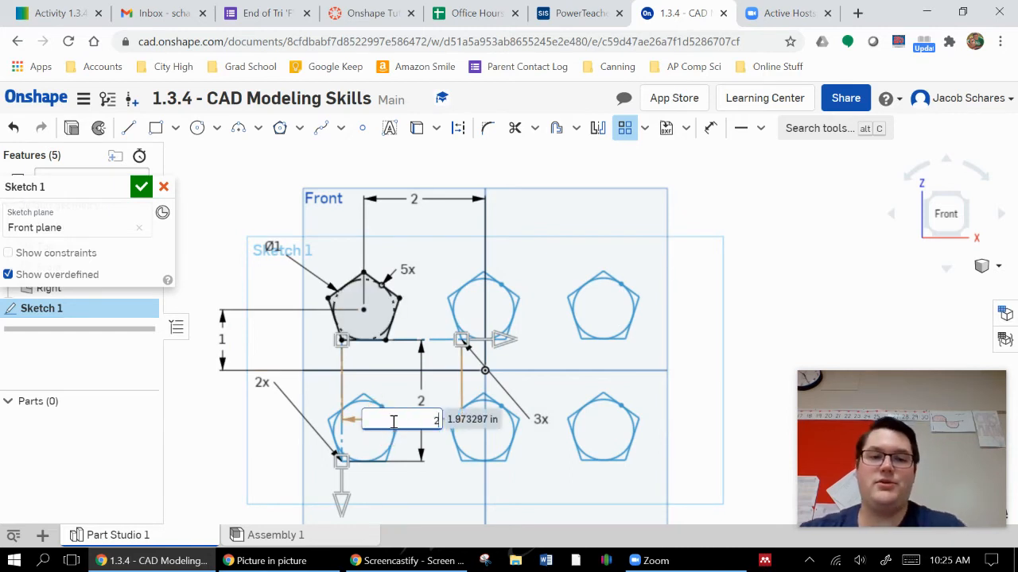
pyautogui.press('Return')
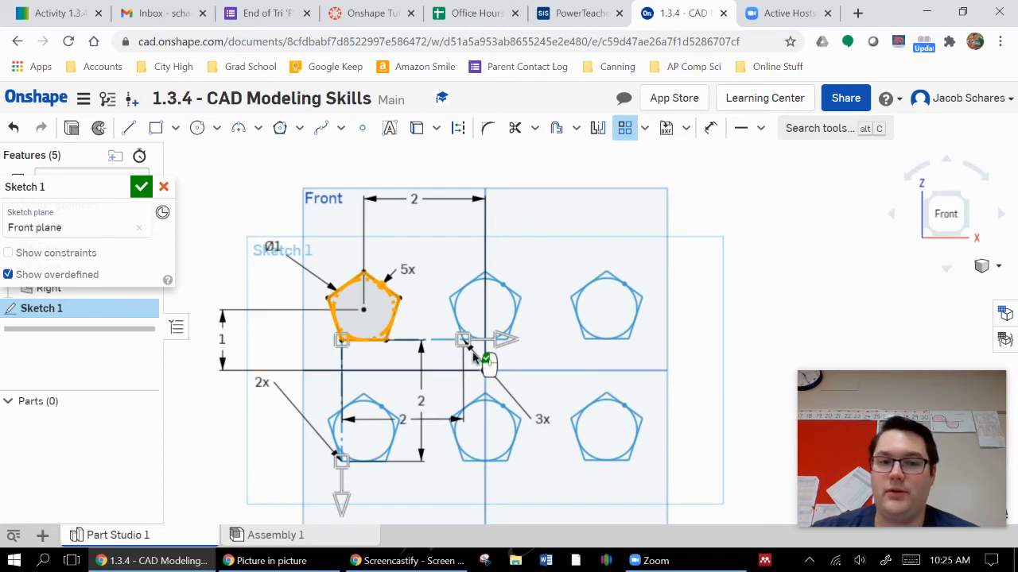
# - Tilt the pattern's horizontal direction slightly upward and finish the linear pattern with a 2 in spacing
pyautogui.moveTo(468, 343); pyautogui.dragTo(466, 335)
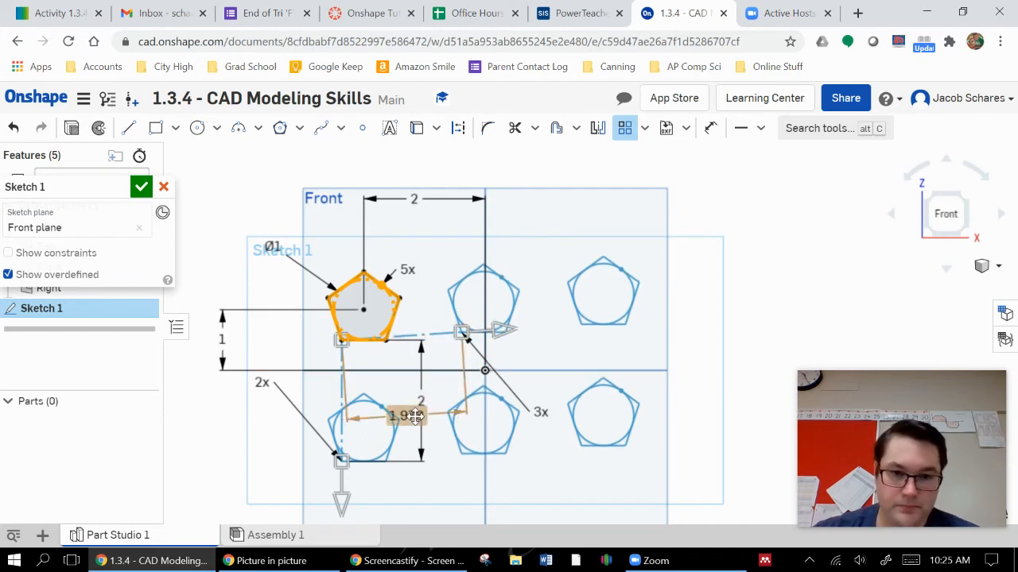
pyautogui.doubleClick(414, 416)
pyautogui.write('2')
pyautogui.press('Return')
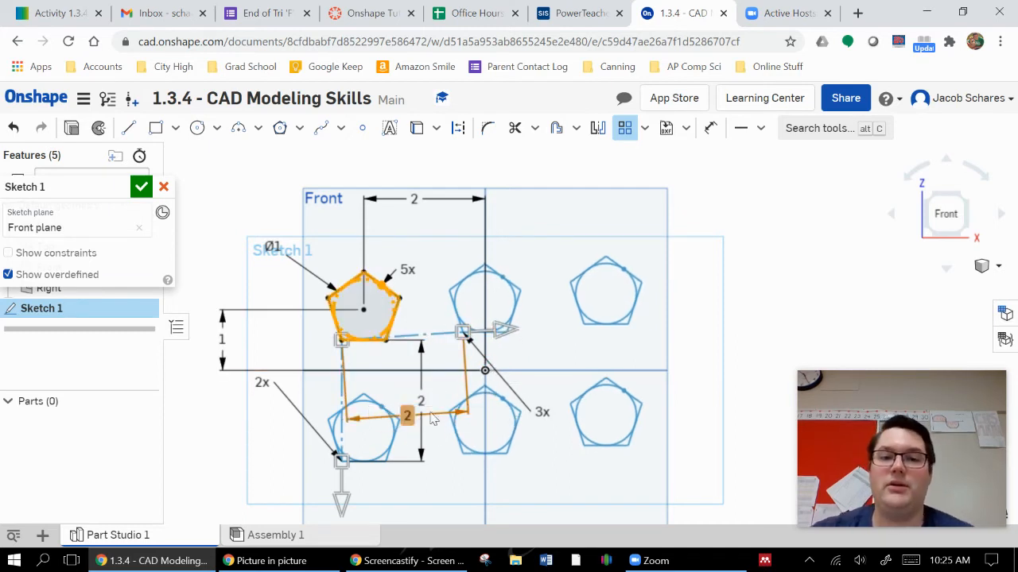
pyautogui.click(759, 250)
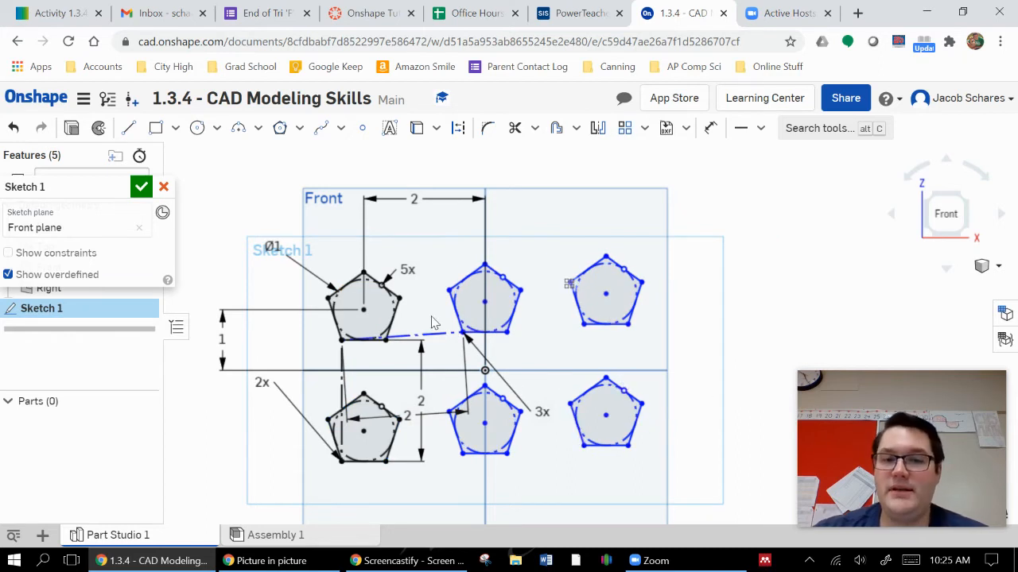
# - Try a Horizontal constraint on the pattern's tilted direction line and undo it
pyautogui.moveTo(467, 340)
pyautogui.mouseDown()
pyautogui.moveTo(459, 357)
pyautogui.moveTo(455, 318)
pyautogui.moveTo(461, 357)
pyautogui.moveTo(466, 311)
pyautogui.moveTo(463, 330)
pyautogui.mouseUp()
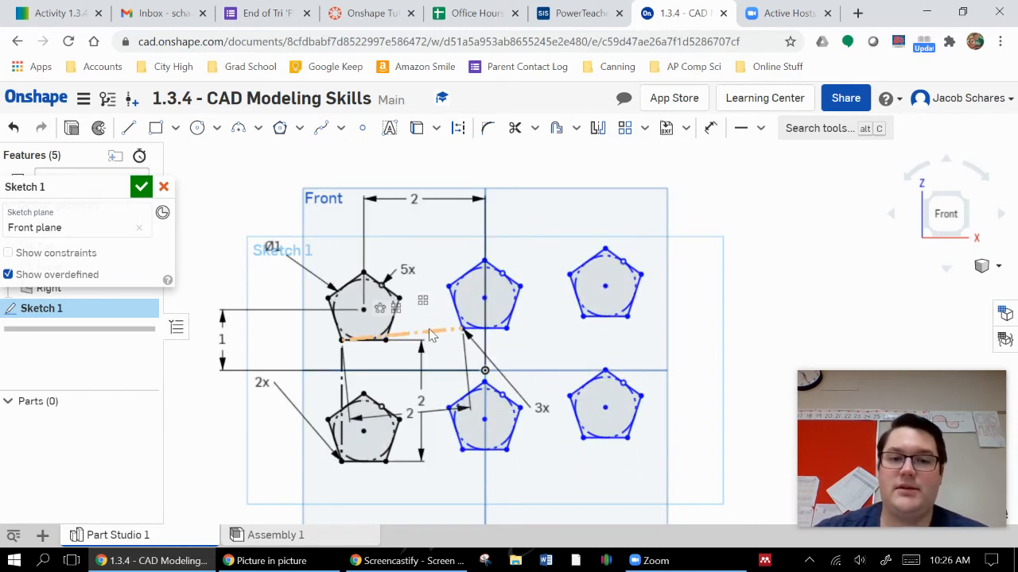
pyautogui.click(740, 128)
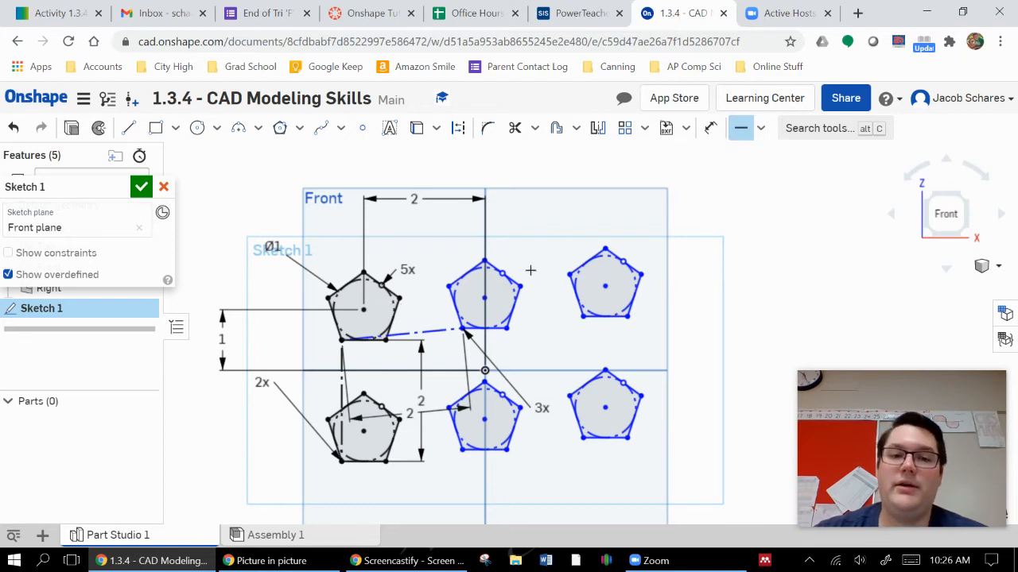
pyautogui.click(434, 329)
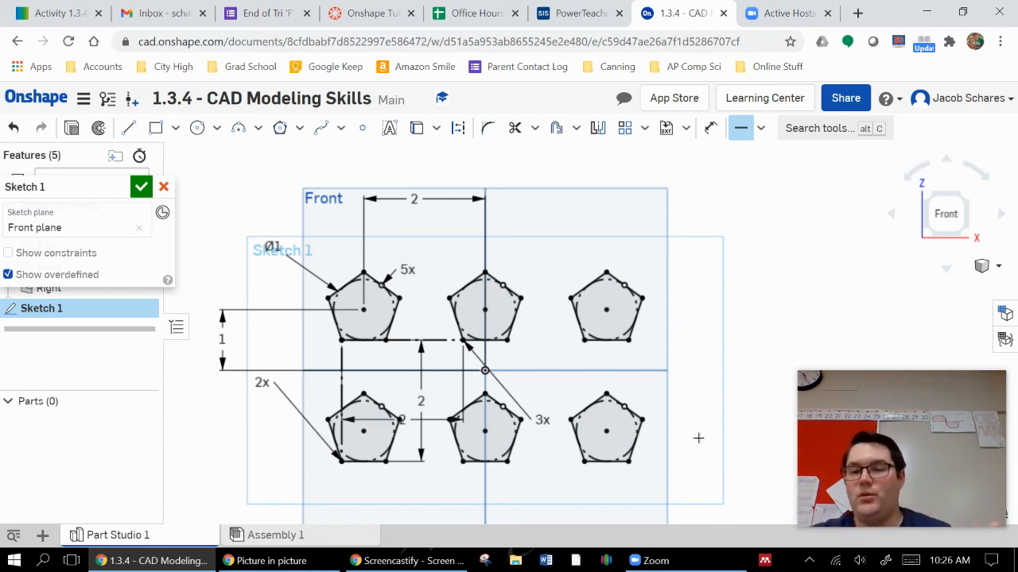
pyautogui.hotkey('ctrl', 'z')
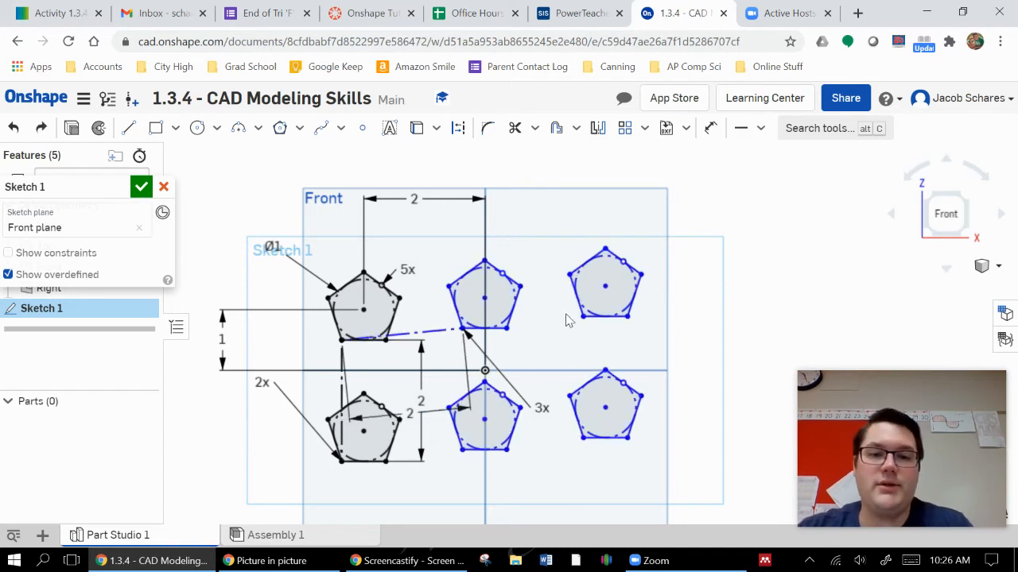
# - Dimension the angle between the pattern's tilted direction line and the horizontal axis as 25°
pyautogui.click(712, 130)
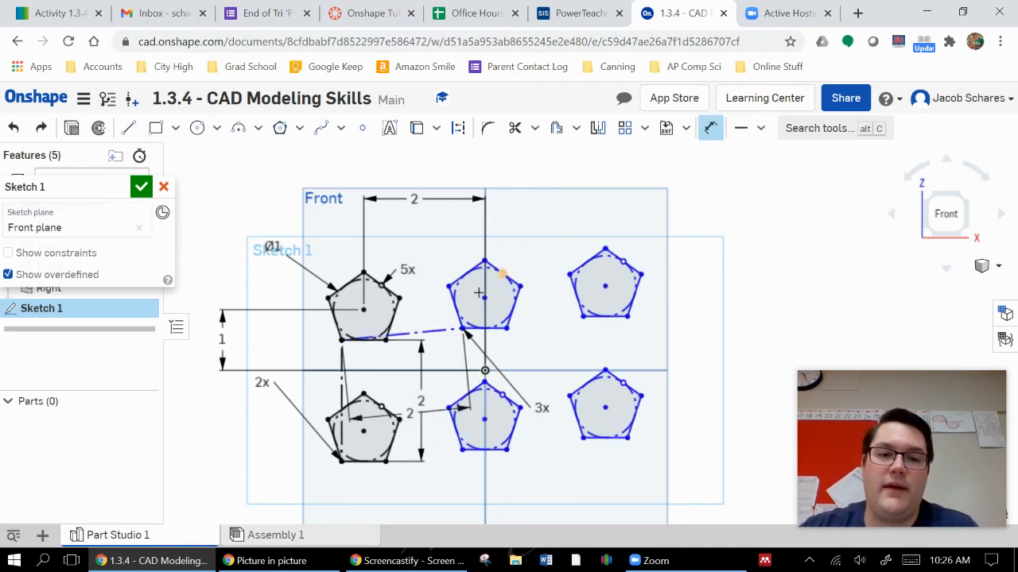
pyautogui.click(437, 333)
pyautogui.click(448, 370)
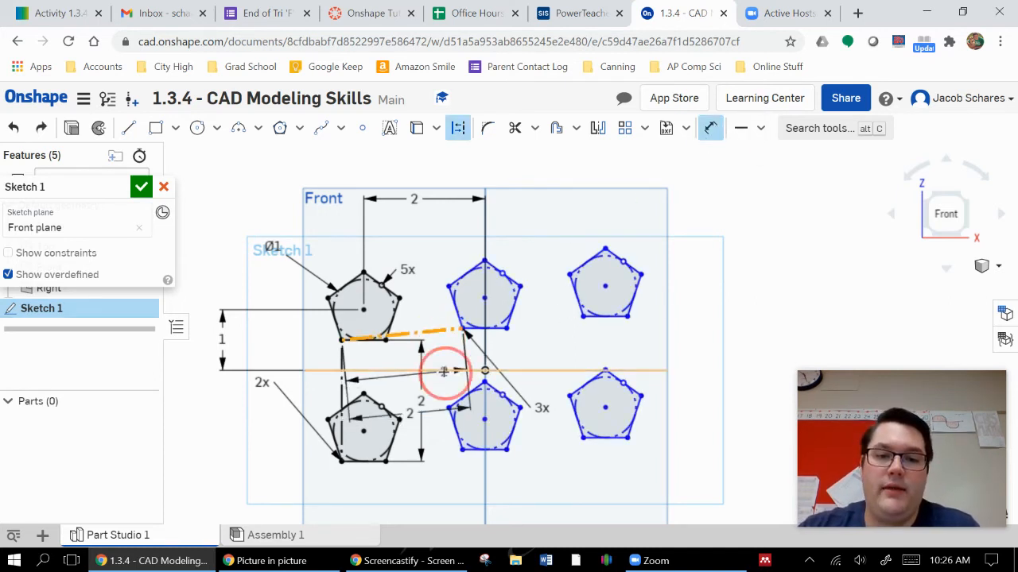
pyautogui.click(740, 342)
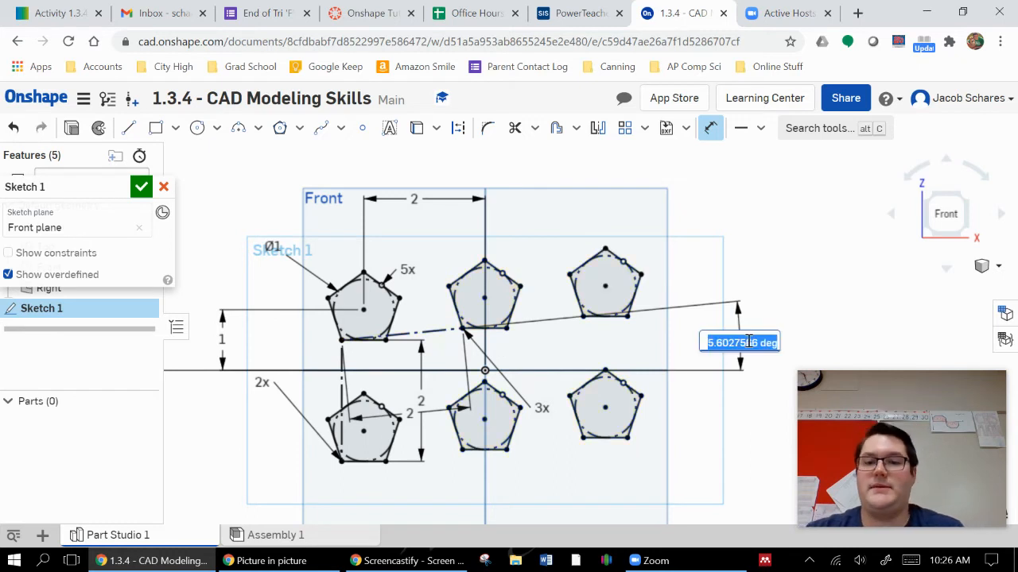
pyautogui.write('25')
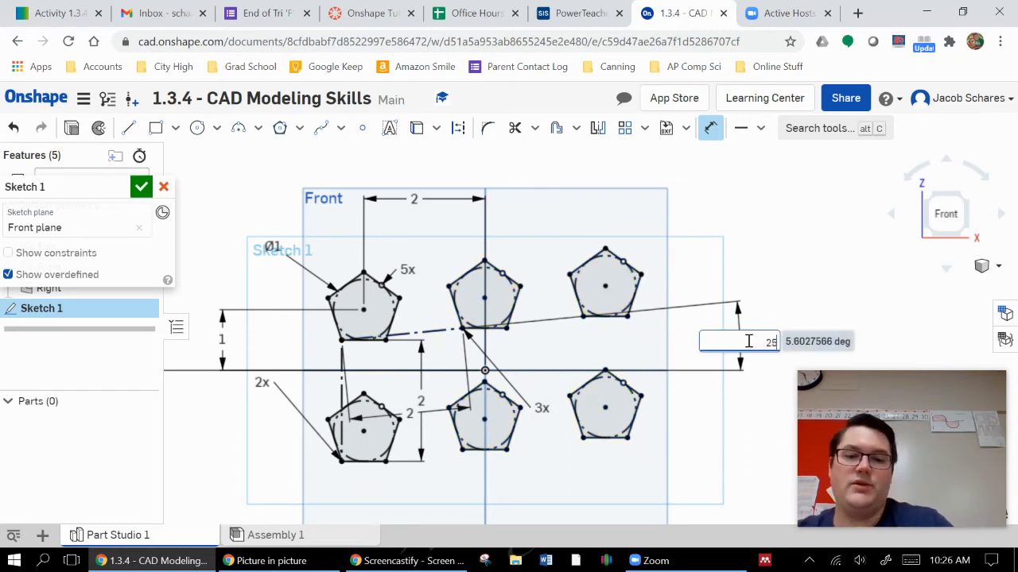
pyautogui.press('Return')
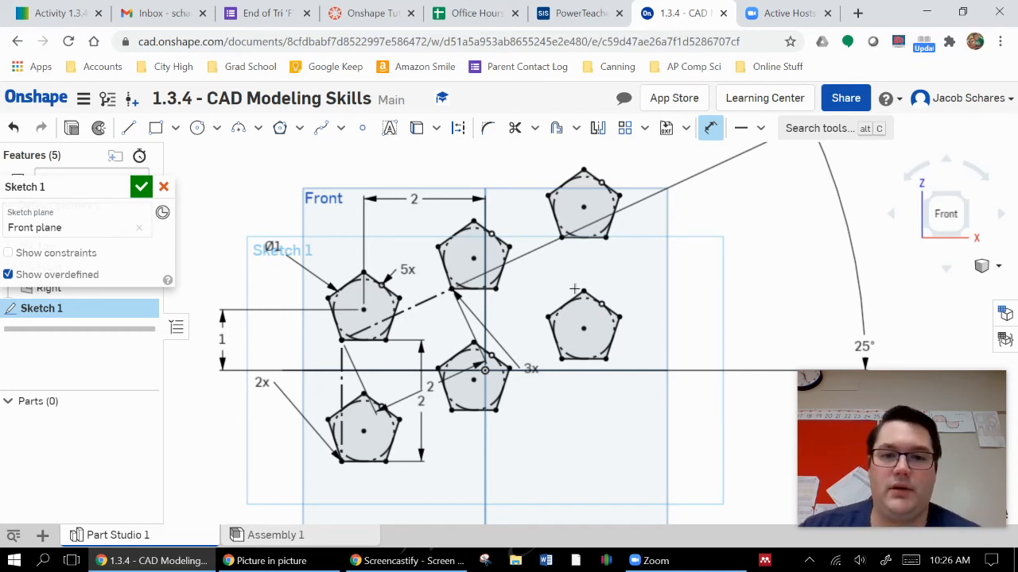
# - Undo the linear pattern, going back to the single pentagon dimensioned 2 in from the vertical axis
pyautogui.moveTo(702, 268)
pyautogui.mouseDown(button='middle')
pyautogui.moveTo(705, 320)
pyautogui.moveTo(682, 266)
pyautogui.mouseUp(button='middle')
pyautogui.scroll(2, 654, 353)
pyautogui.scroll(-5, 661, 349)
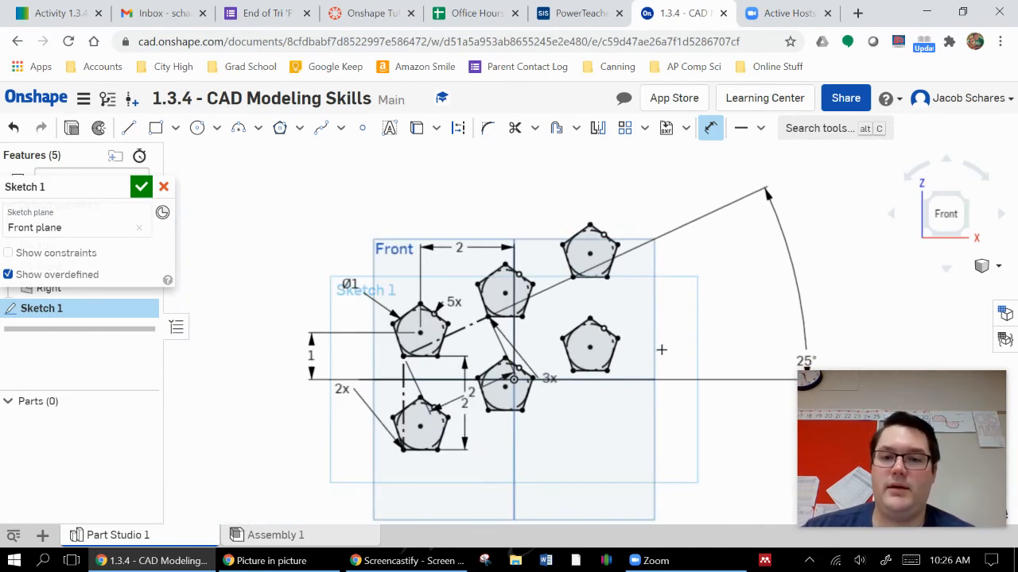
pyautogui.moveTo(673, 394); pyautogui.dragTo(615, 384, button='middle')
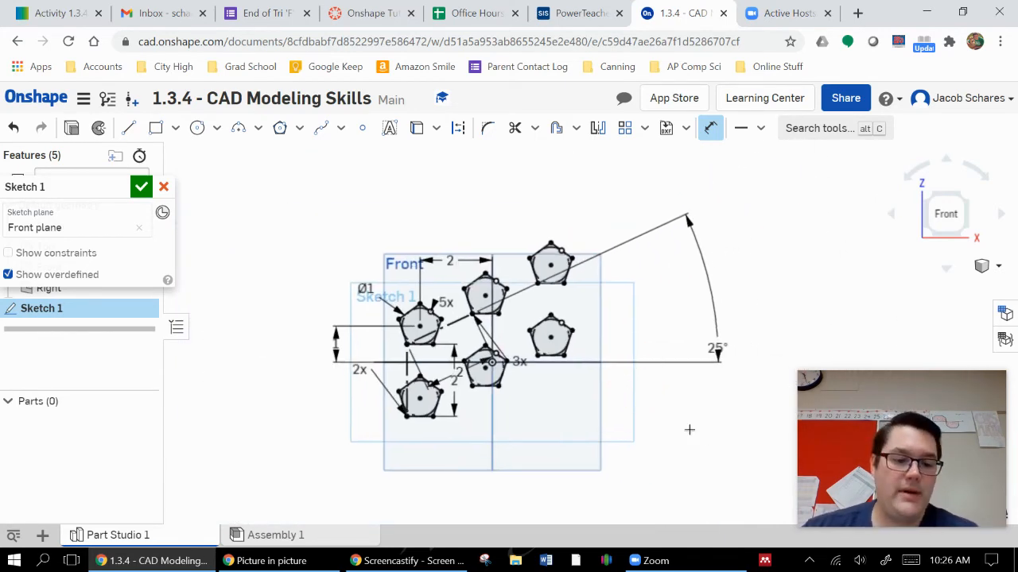
pyautogui.press('Escape')
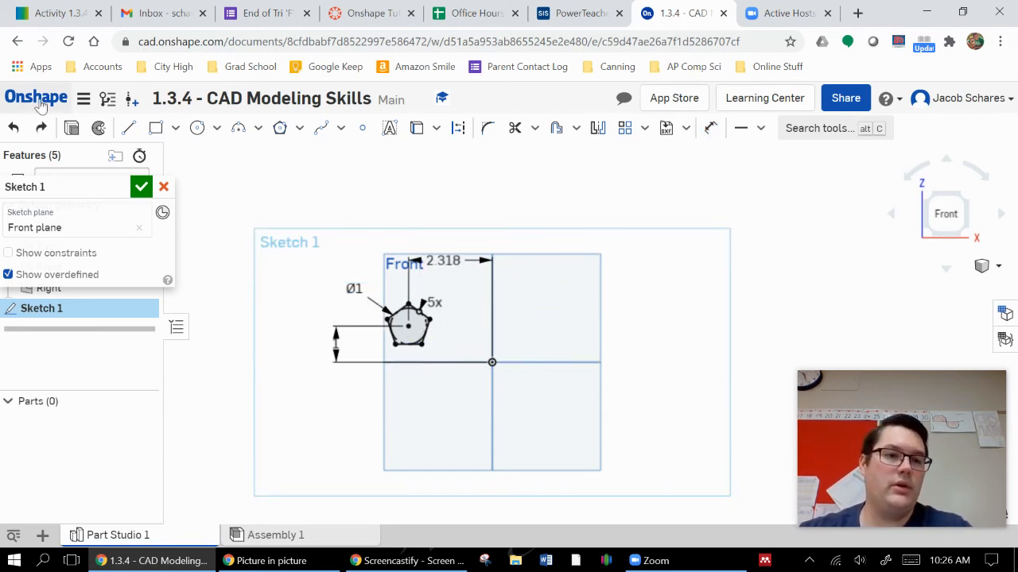
pyautogui.click(42, 127)
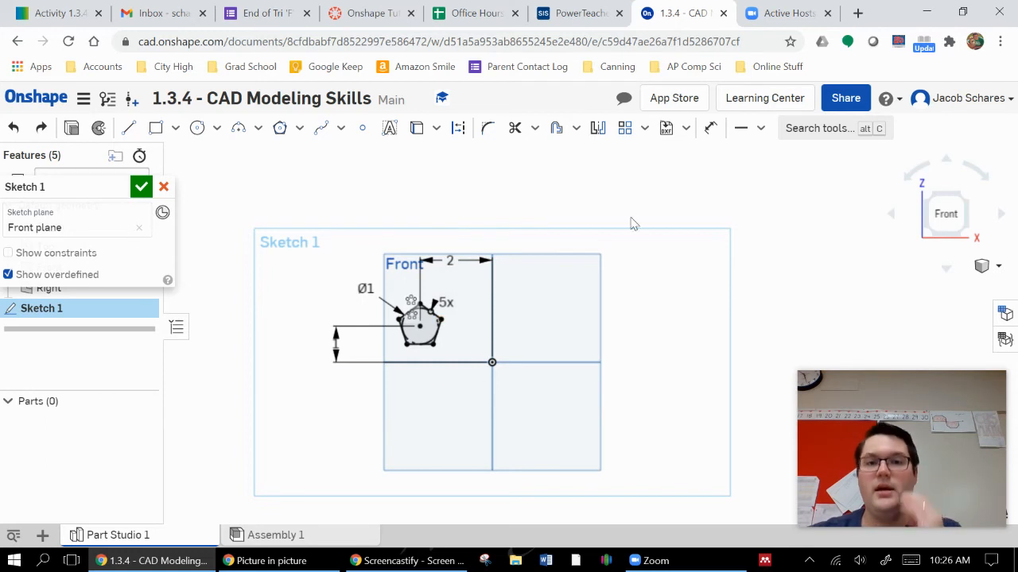
# - Start a circular pattern of the whole pentagon about the origin and move its instance count label clear of the geometry
pyautogui.click(644, 128)
pyautogui.click(665, 183)
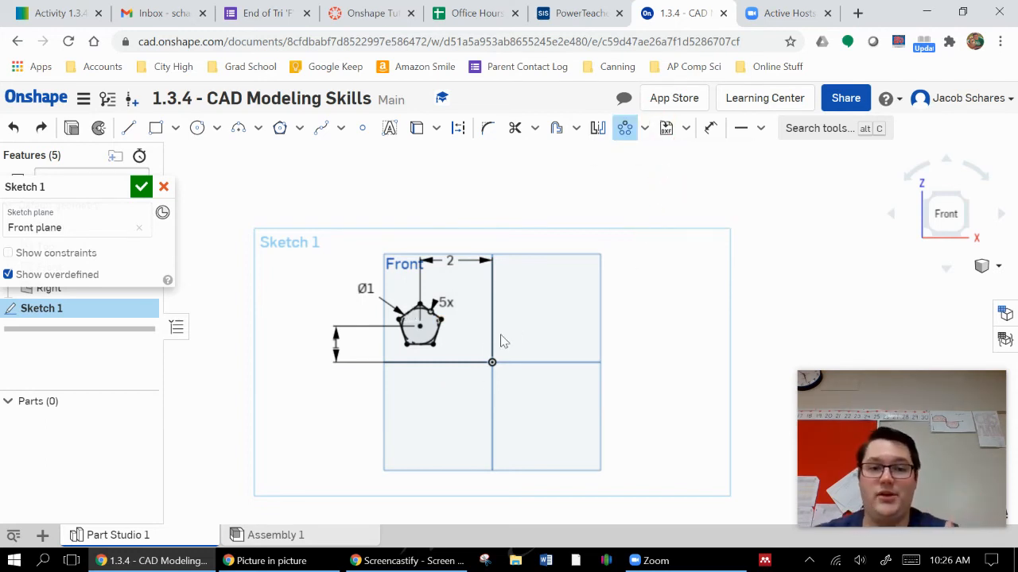
pyautogui.moveTo(477, 363); pyautogui.dragTo(380, 301)
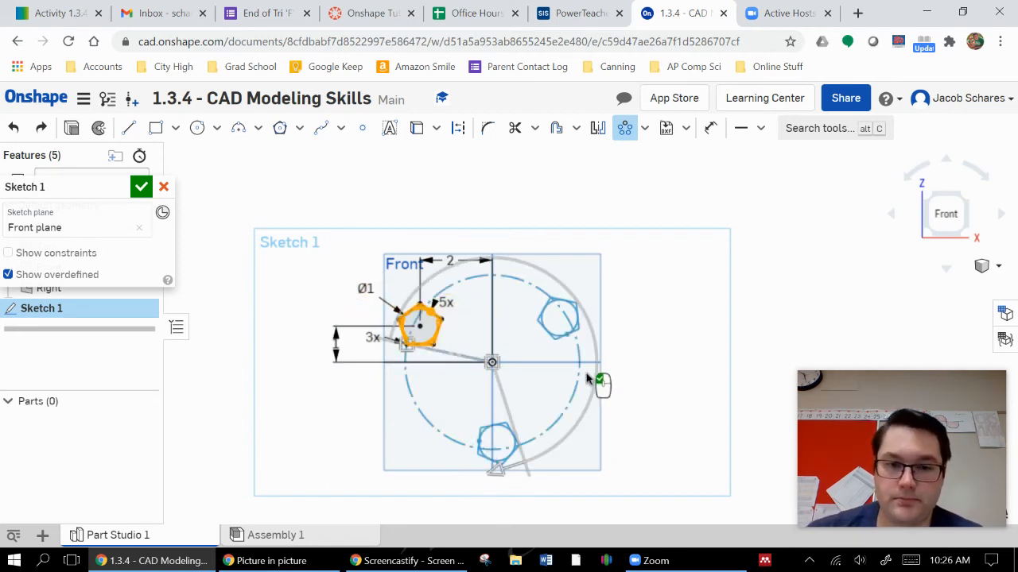
pyautogui.moveTo(363, 328); pyautogui.dragTo(319, 440)
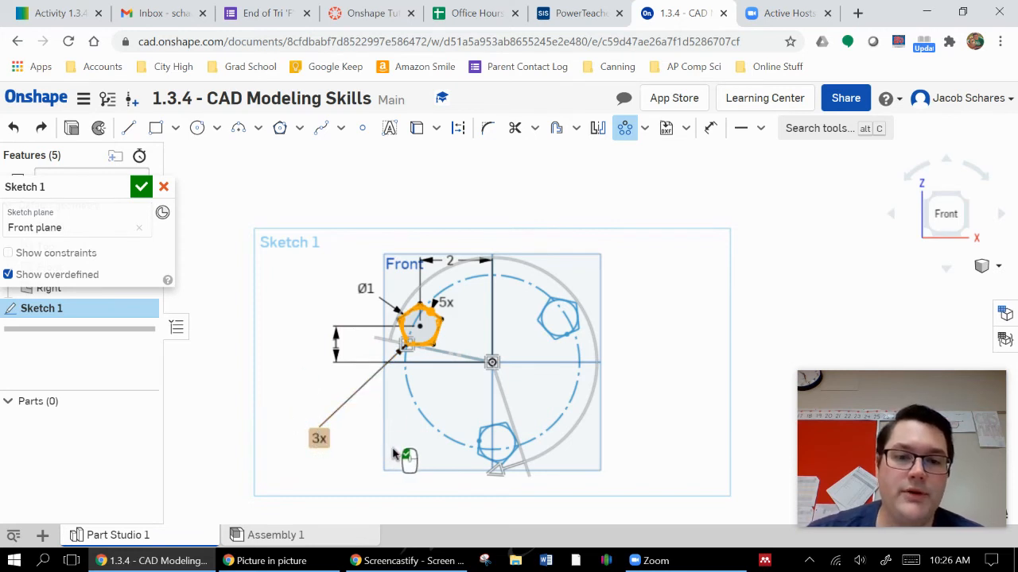
# - Set the circular pattern's instance count to 6 and reduce it to 4
pyautogui.click(317, 436)
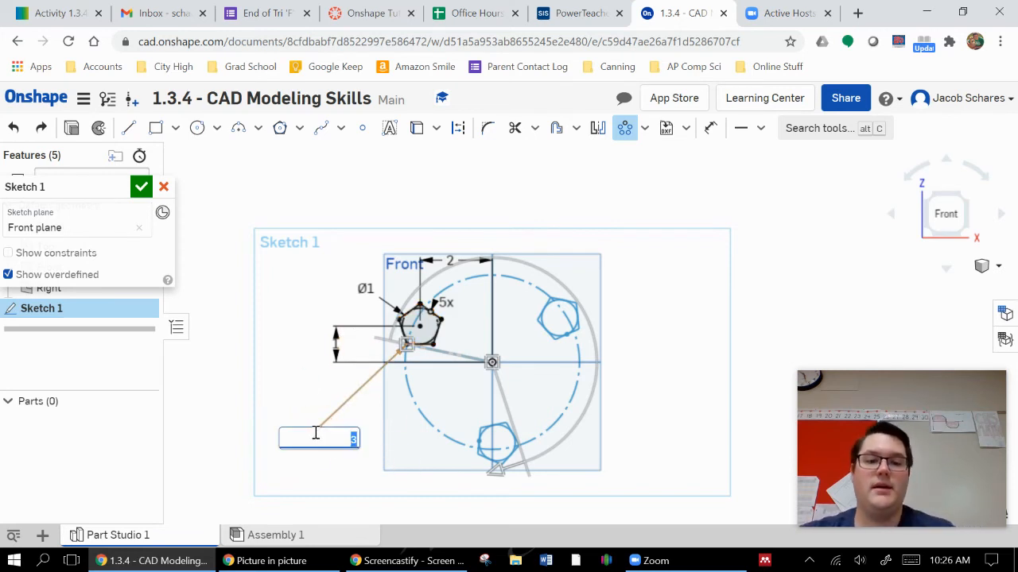
pyautogui.write('6')
pyautogui.press('Return')
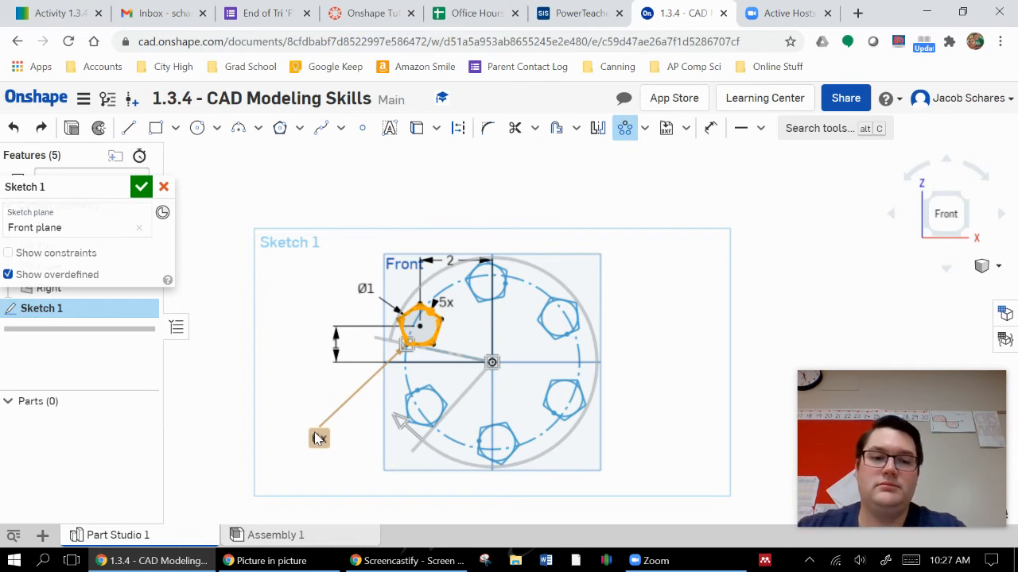
pyautogui.click(319, 437)
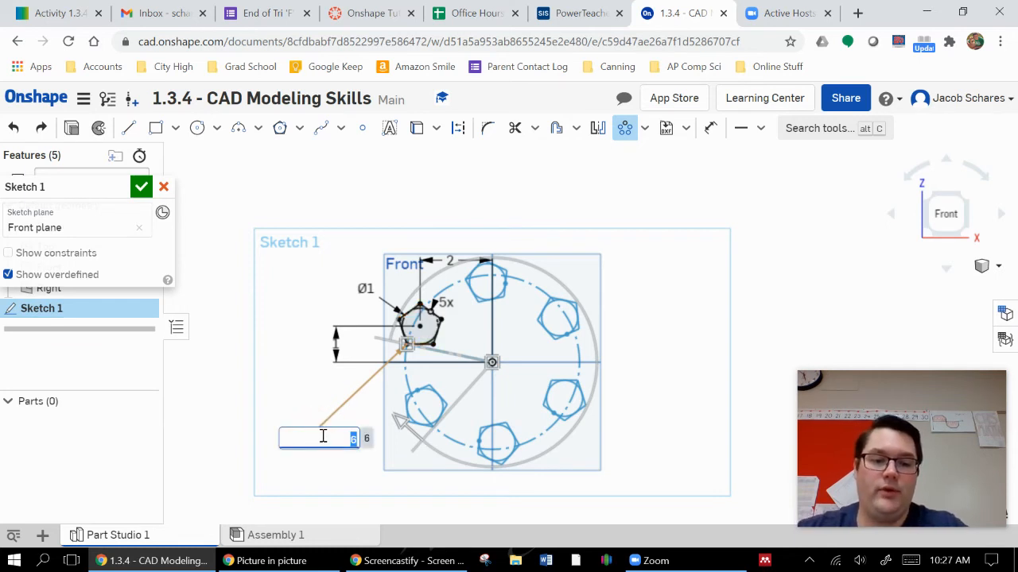
pyautogui.write('4')
pyautogui.press('Return')
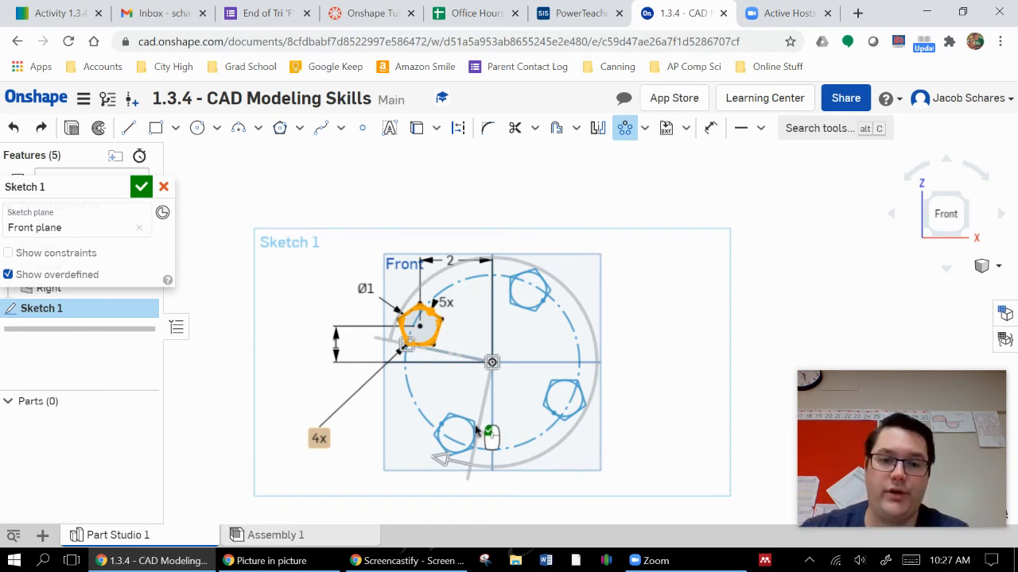
# - Move the circular pattern's center up and to the right of the origin, and return it to the origin
pyautogui.moveTo(492, 363)
pyautogui.mouseDown()
pyautogui.moveTo(528, 340)
pyautogui.moveTo(541, 314)
pyautogui.moveTo(545, 340)
pyautogui.moveTo(536, 310)
pyautogui.moveTo(516, 355)
pyautogui.moveTo(492, 362)
pyautogui.mouseUp()
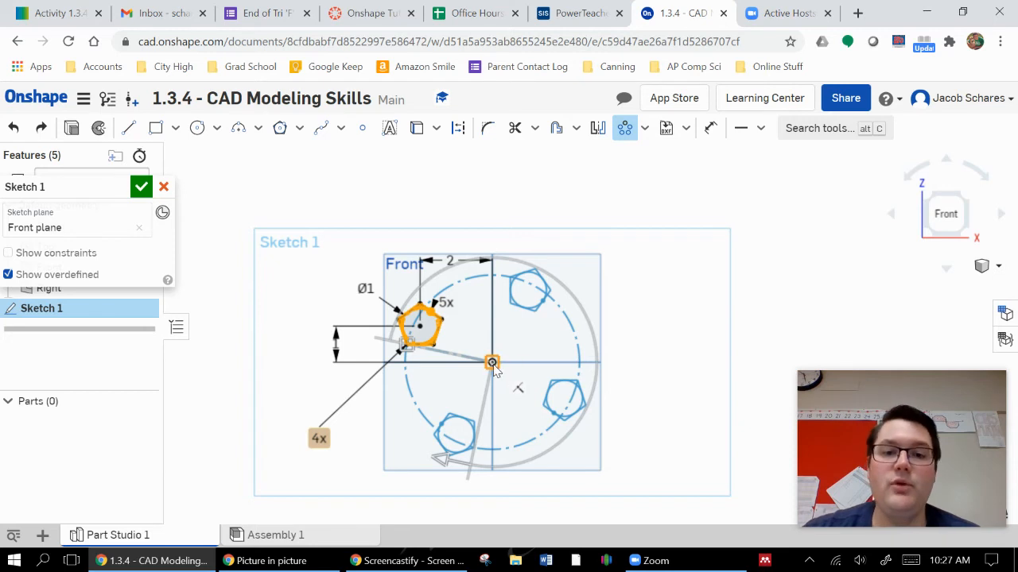
pyautogui.moveTo(492, 363); pyautogui.dragTo(536, 328)
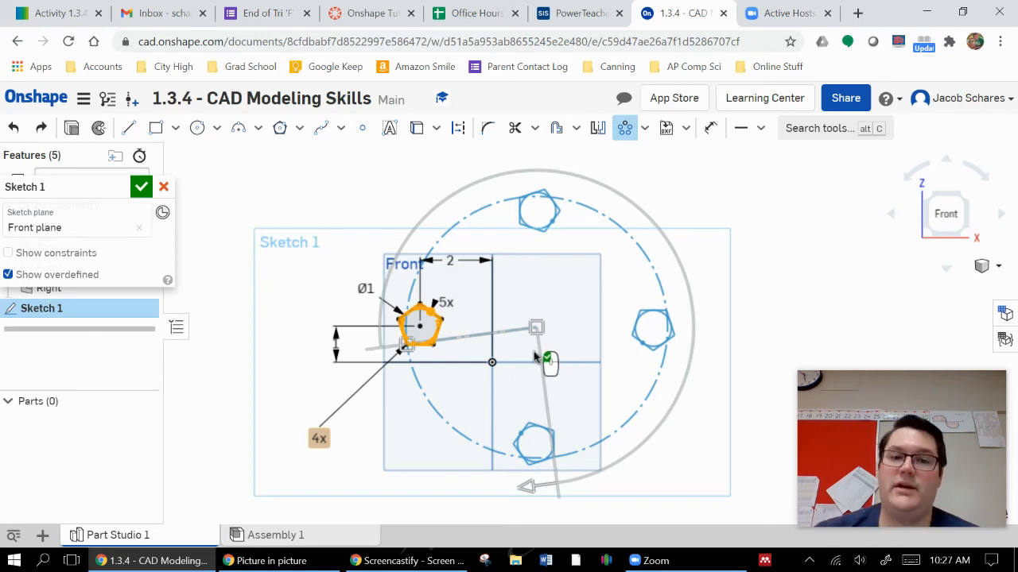
pyautogui.moveTo(536, 328); pyautogui.dragTo(494, 368)
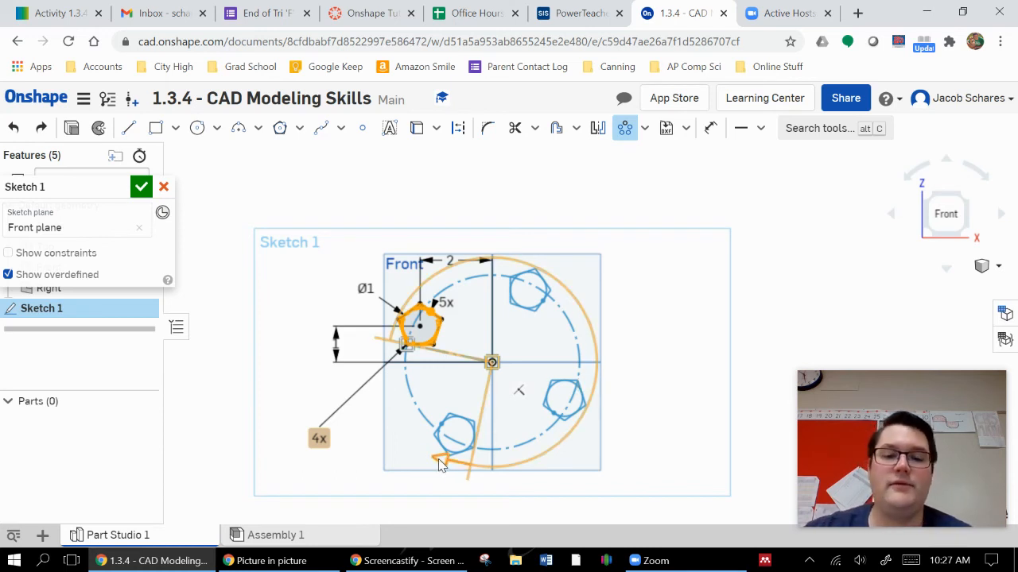
# - Shorten the circular pattern's angular span to 180° and extend it again to 270°
pyautogui.moveTo(442, 464); pyautogui.dragTo(624, 393)
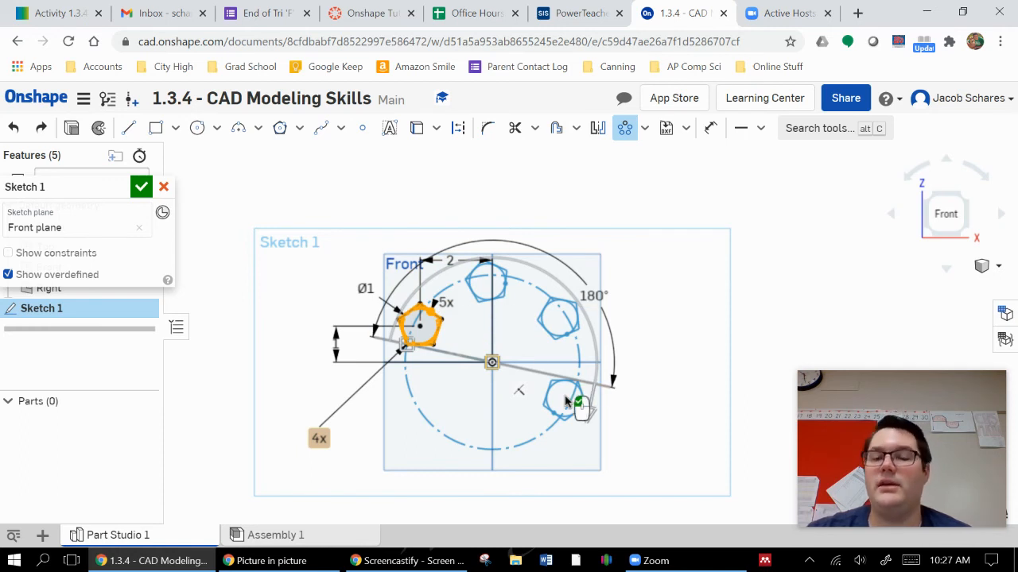
pyautogui.moveTo(598, 415); pyautogui.dragTo(415, 431)
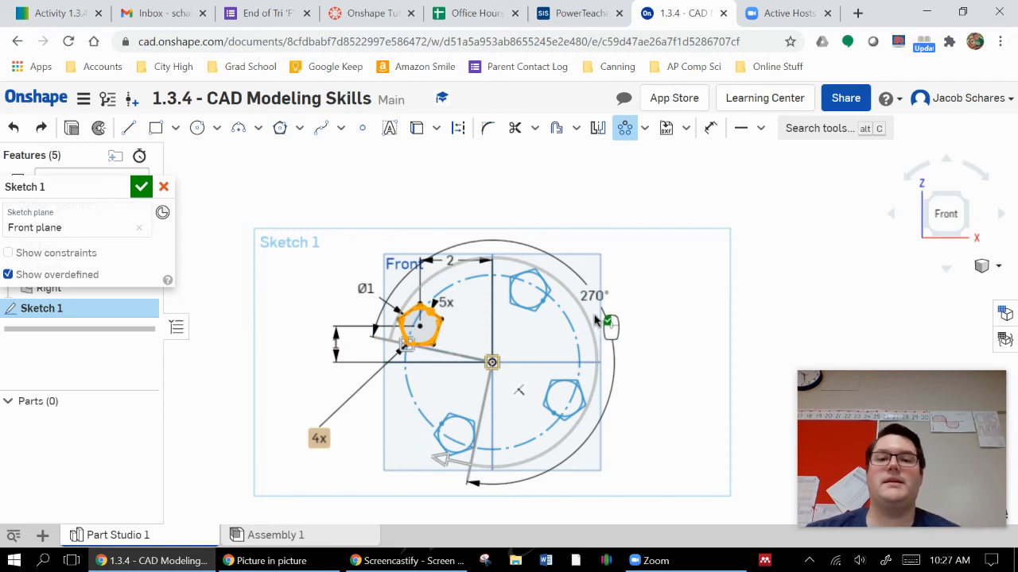
# - Set the circular pattern's instance count to 6 and extend its angular span to 300°
pyautogui.doubleClick(319, 438)
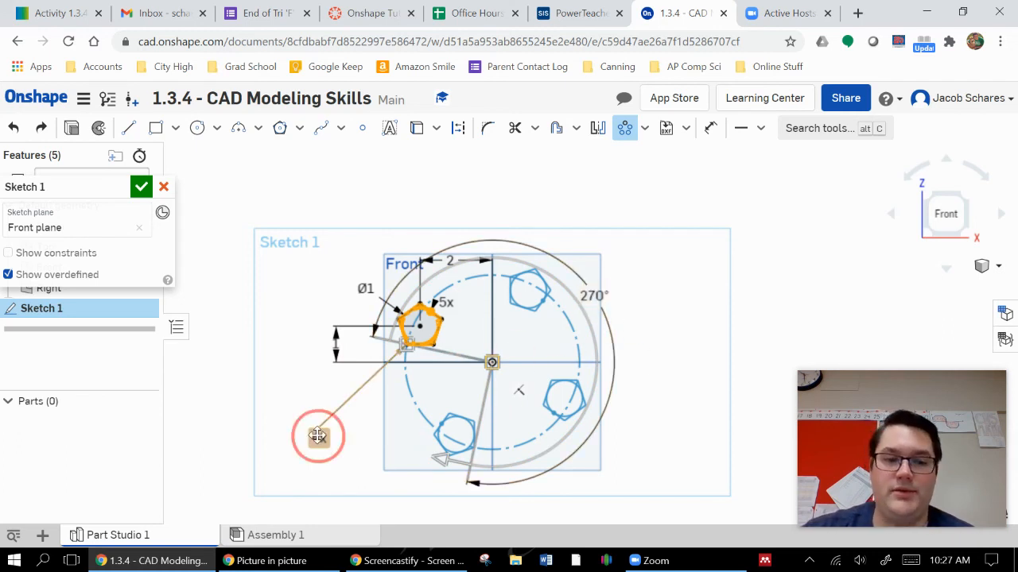
pyautogui.write('6')
pyautogui.press('Return')
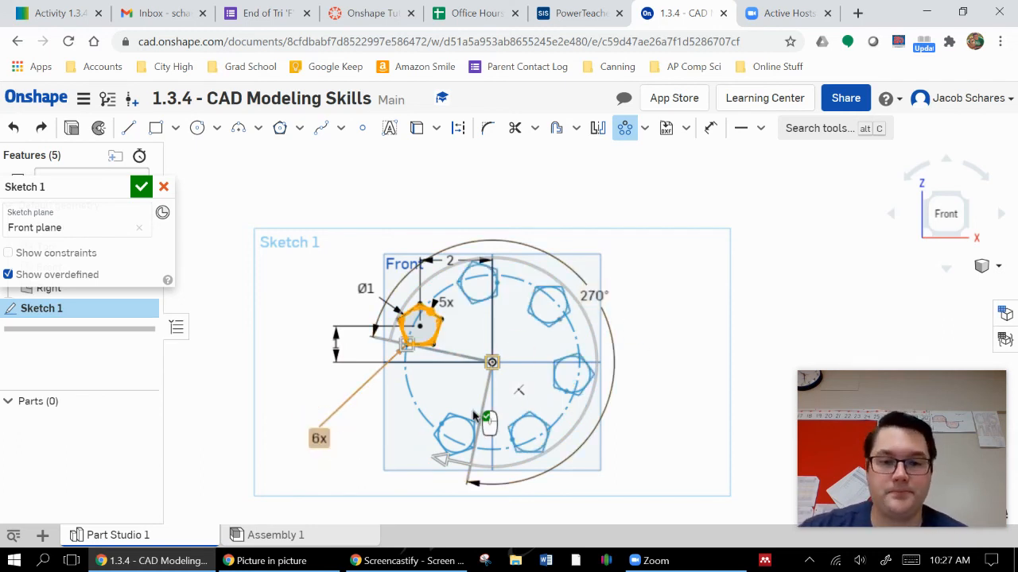
pyautogui.moveTo(443, 469); pyautogui.dragTo(369, 409)
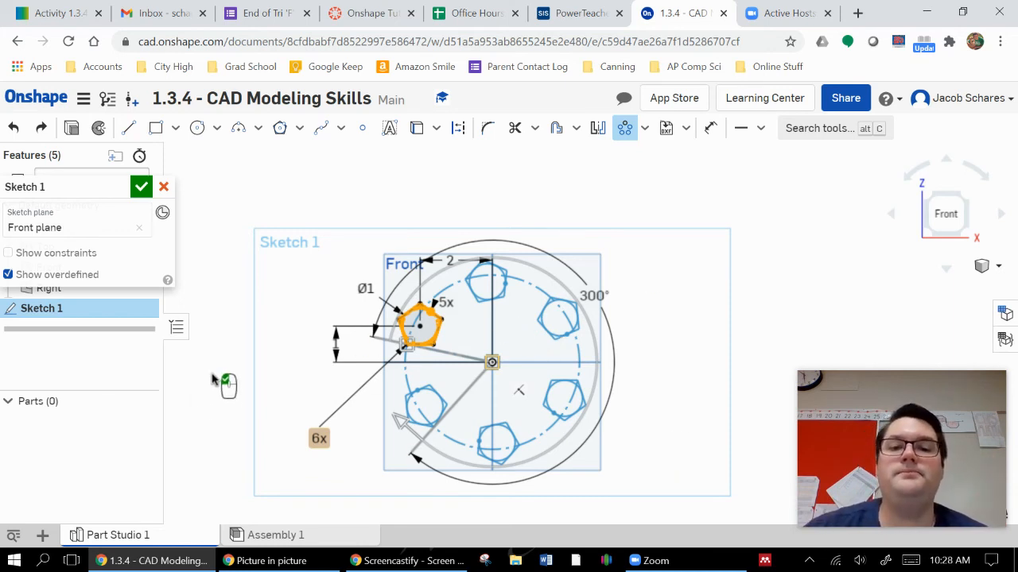
# - Finish the six-instance 300° circular pattern of the pentagon and undo it
pyautogui.click(762, 286)
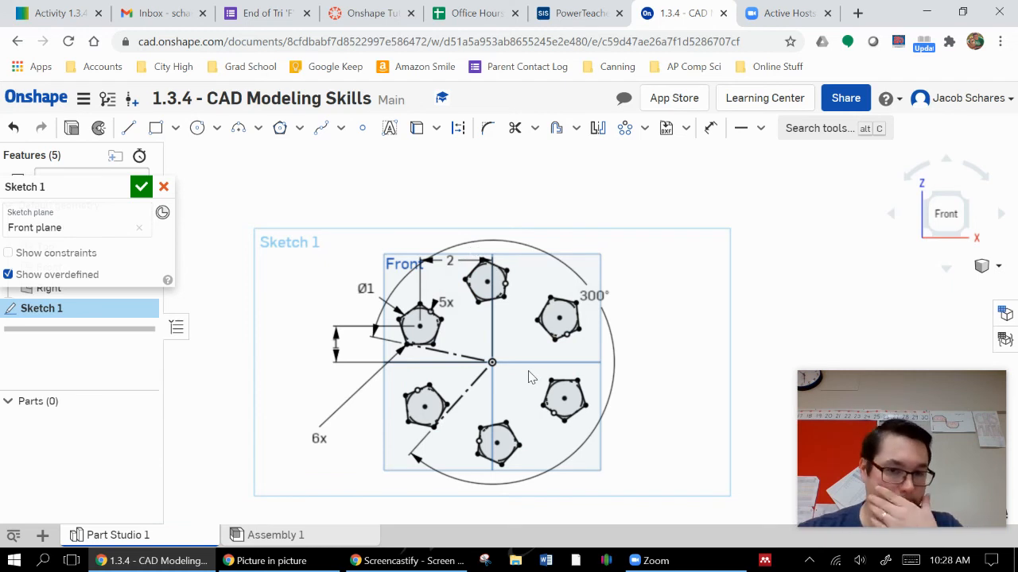
pyautogui.click(335, 343)
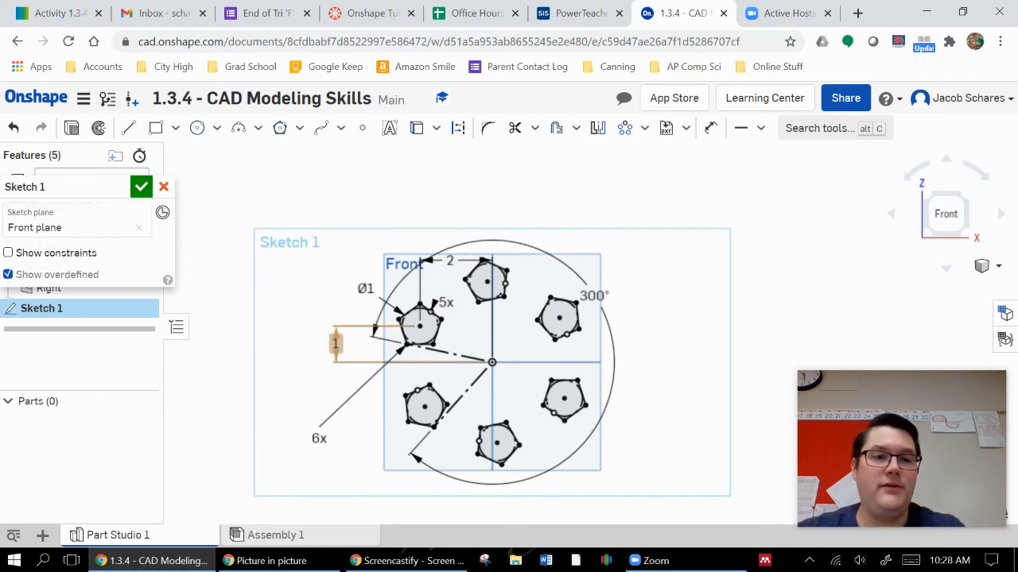
pyautogui.click(15, 129)
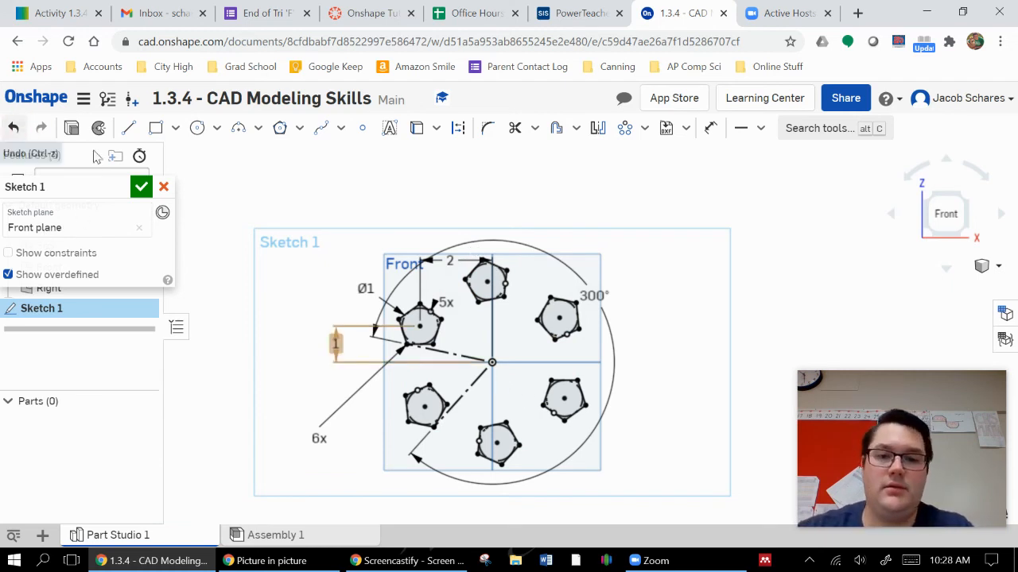
# - Create a circular pattern of 6 pentagons with its center about 0.82 in right of and 0.62 in above the origin
pyautogui.click(623, 130)
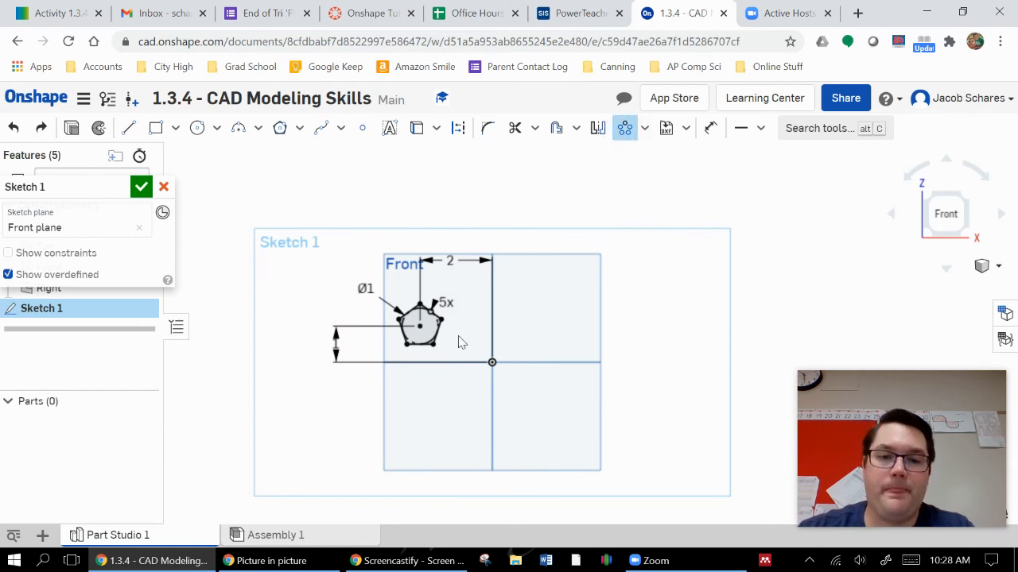
pyautogui.click(437, 345)
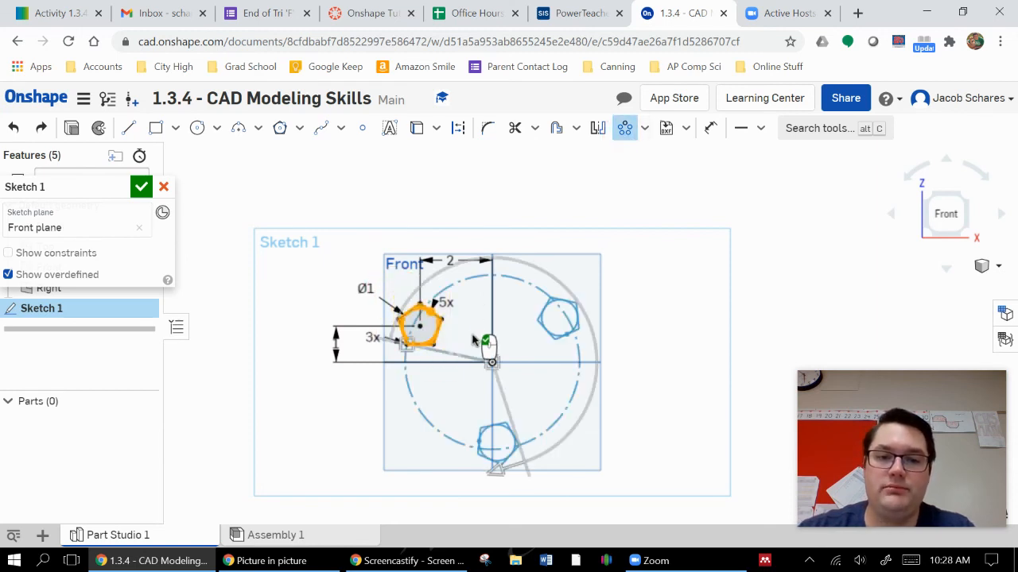
pyautogui.click(380, 338)
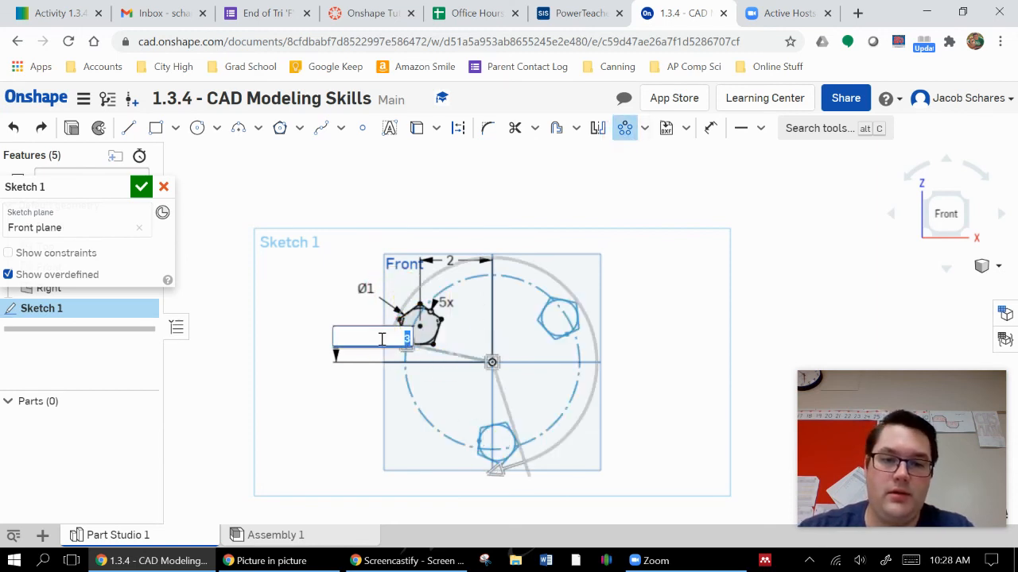
pyautogui.write('6')
pyautogui.press('Return')
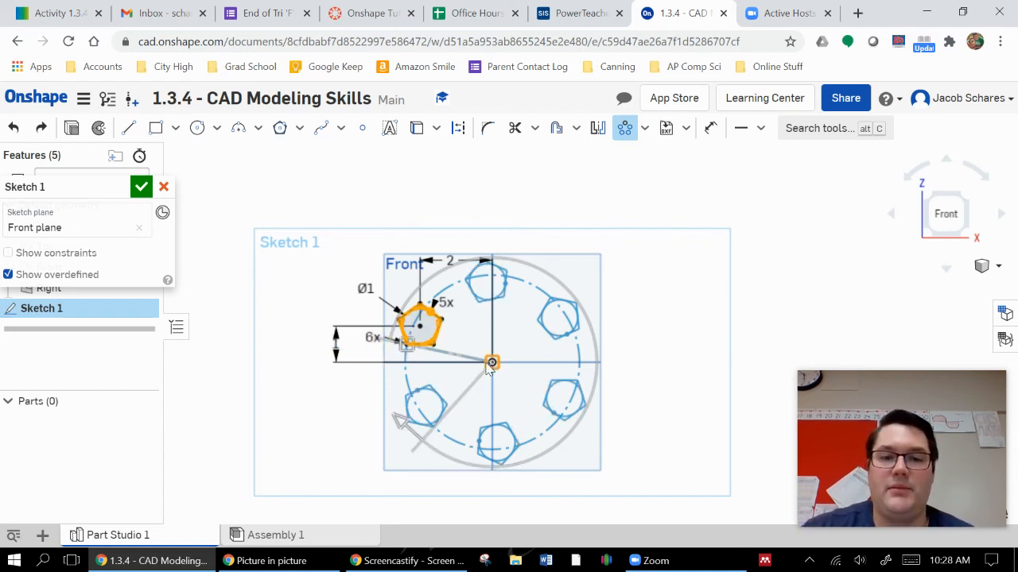
pyautogui.click(518, 345)
pyautogui.click(783, 291)
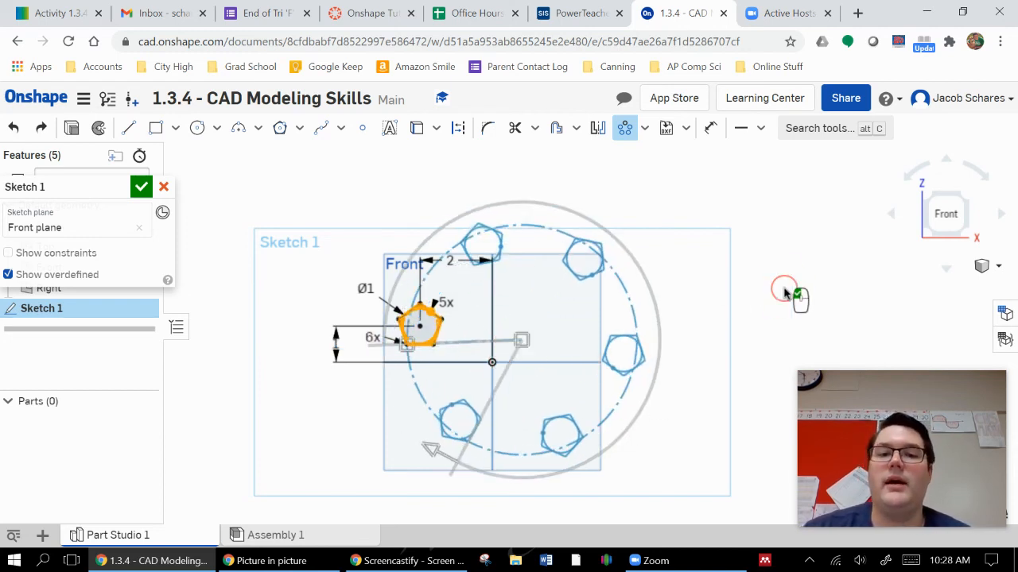
# - Dimension the circular pattern's center 0.5 in vertically above the origin
pyautogui.click(713, 130)
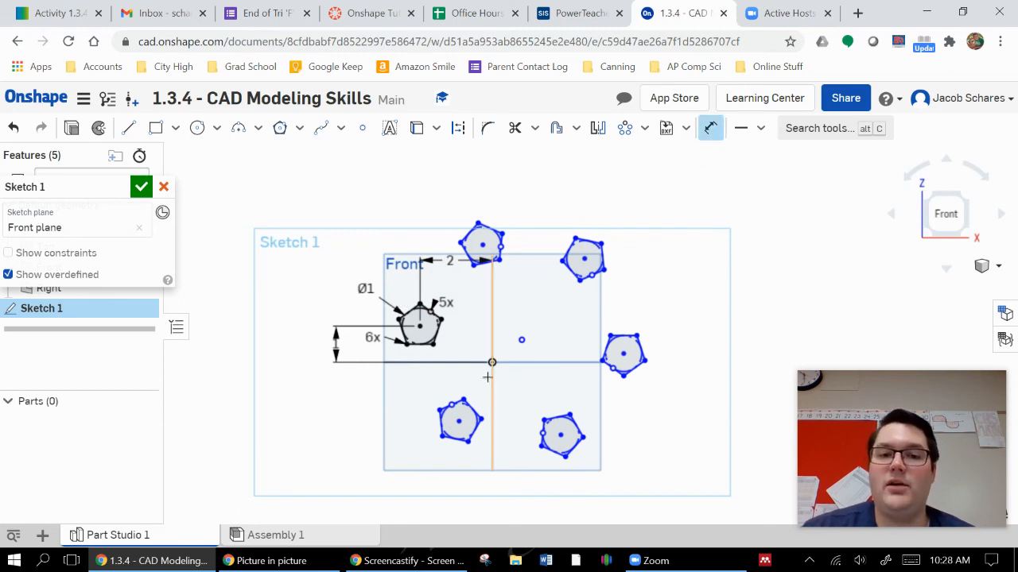
pyautogui.click(521, 341)
pyautogui.click(557, 355)
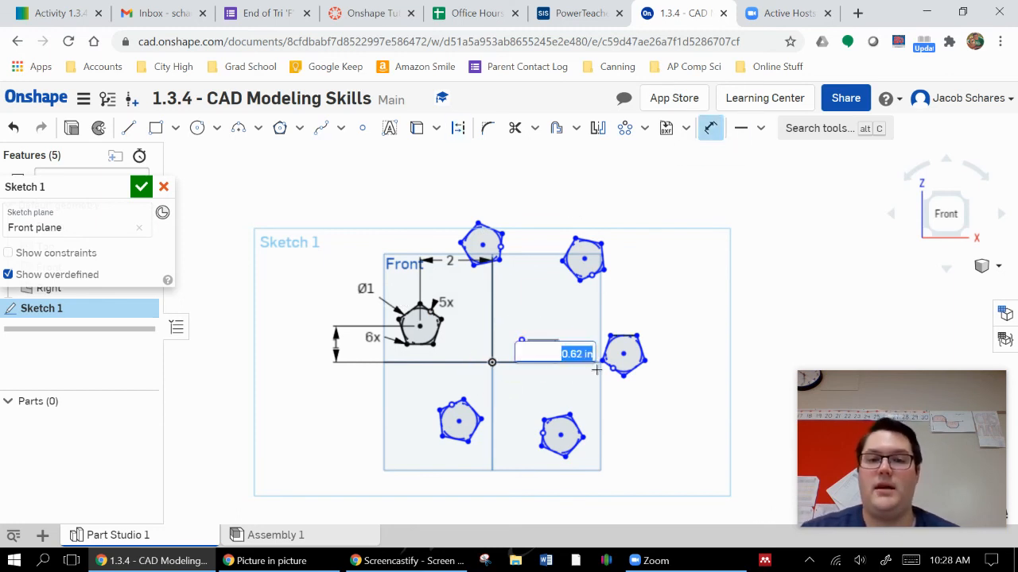
pyautogui.write('0.5')
pyautogui.press('Return')
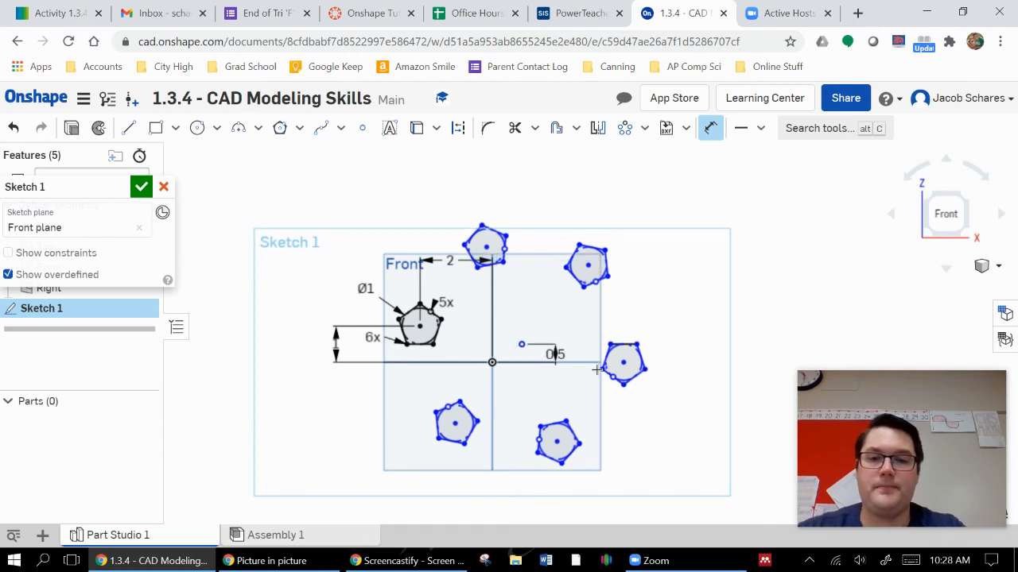
# - Dimension the circular pattern's center 1 in horizontally to the right of the origin
pyautogui.click(519, 348)
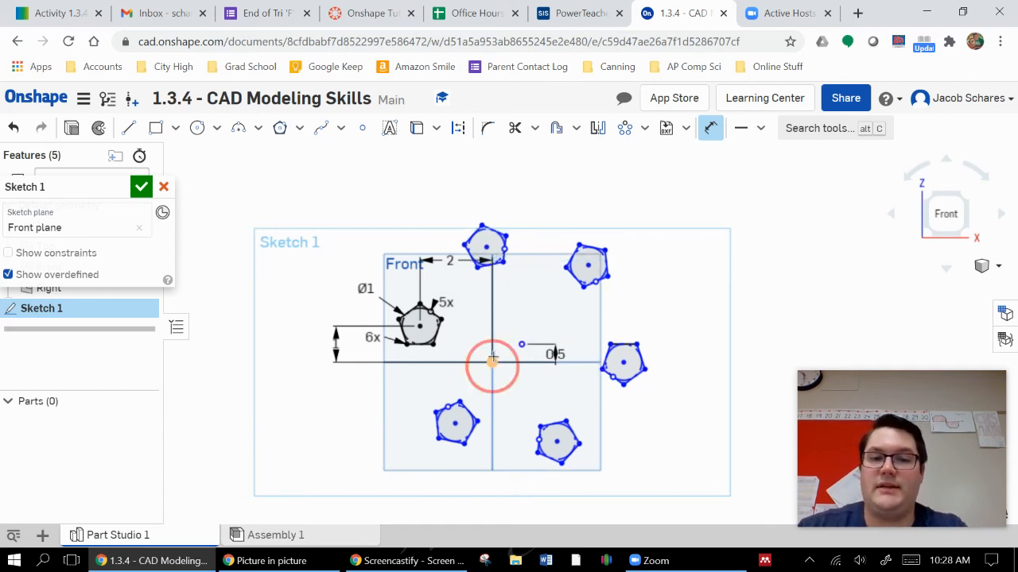
pyautogui.click(492, 362)
pyautogui.click(513, 312)
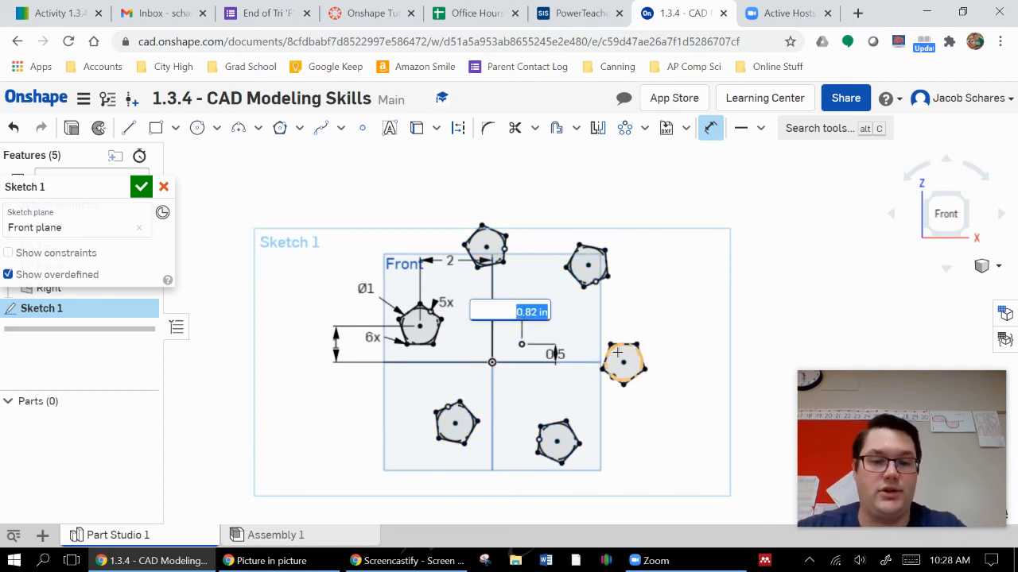
pyautogui.press('Return')
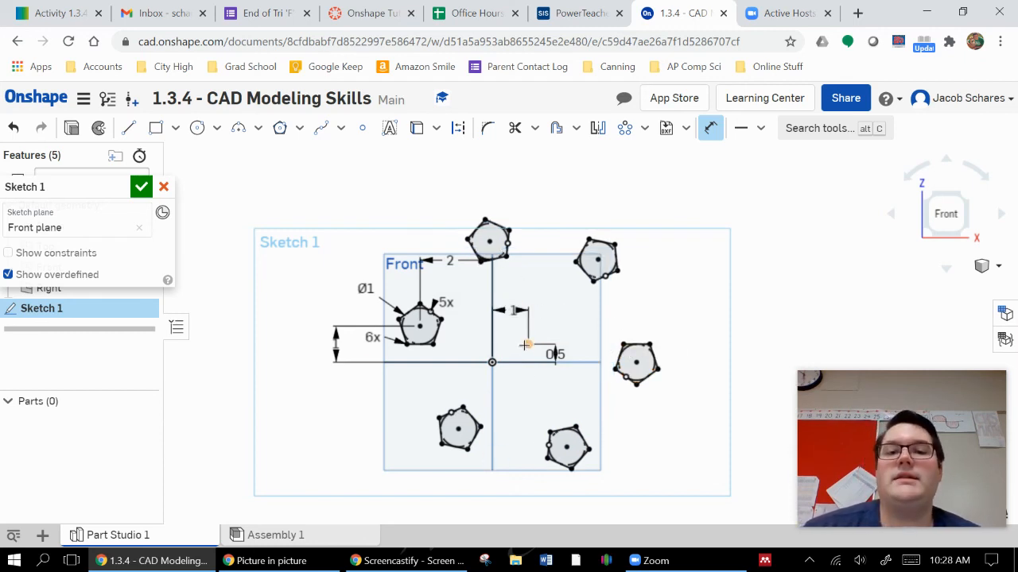
pyautogui.press('Escape')
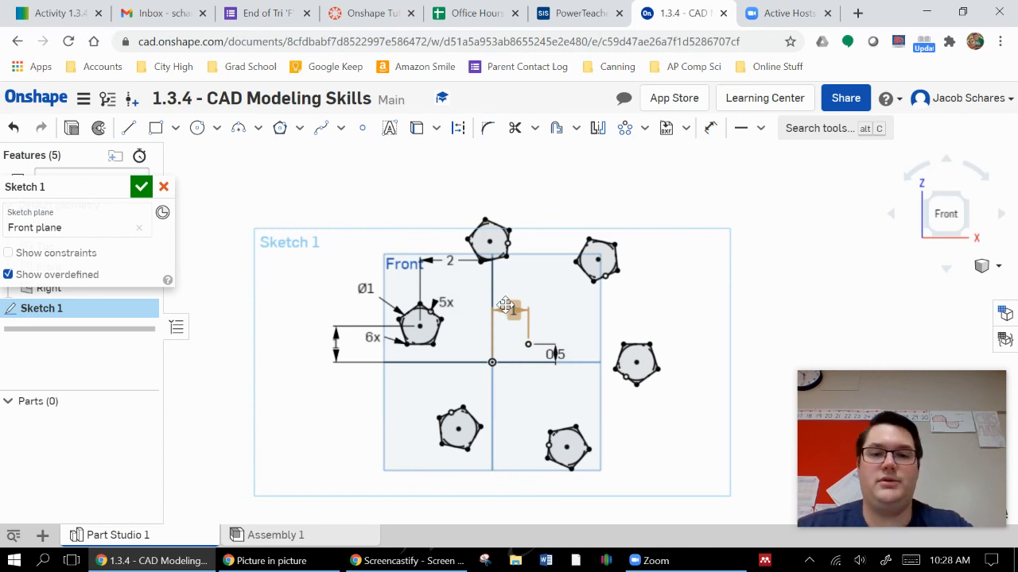
# - Delete the pattern center's horizontal and vertical dimensions and move the center onto the origin
pyautogui.click(511, 303)
pyautogui.press('Delete')
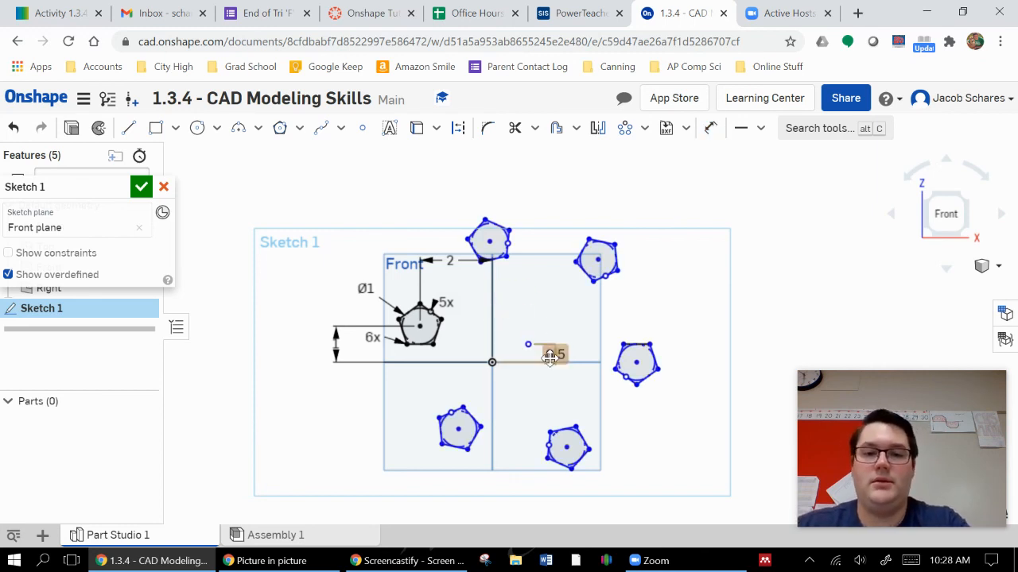
pyautogui.click(550, 352)
pyautogui.press('Delete')
pyautogui.moveTo(529, 346); pyautogui.dragTo(495, 364)
pyautogui.click(829, 265)
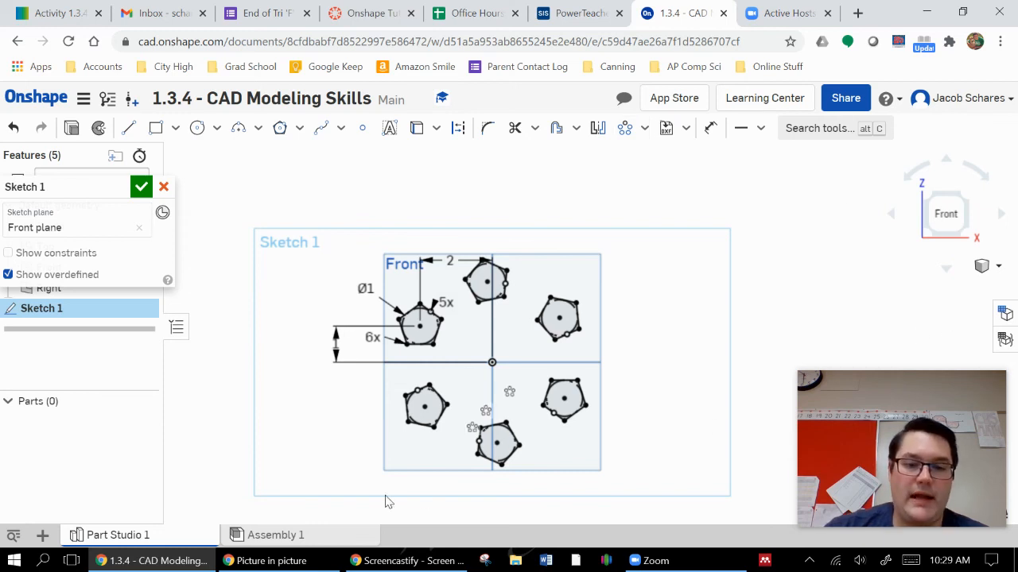
pyautogui.click(387, 560)
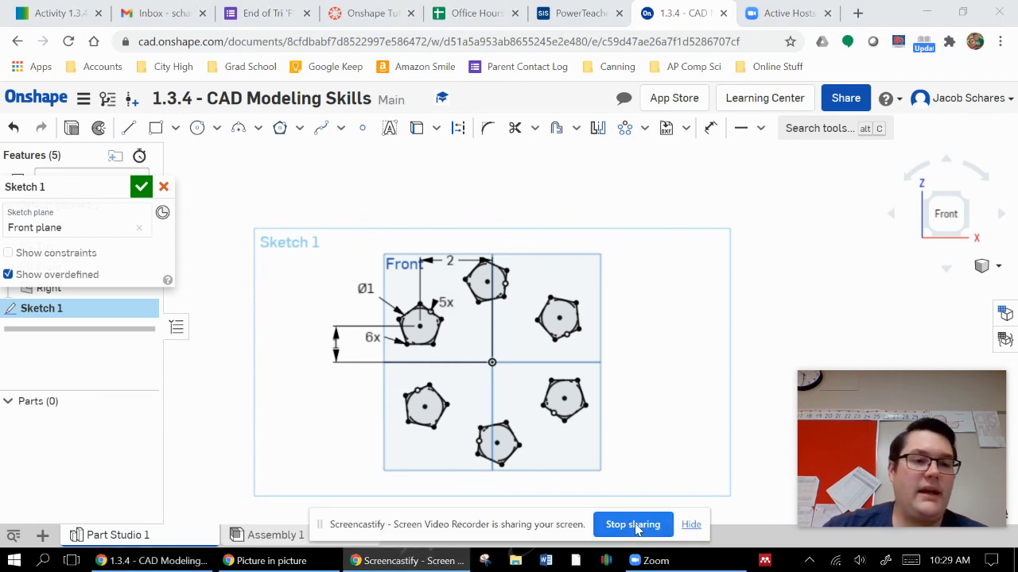